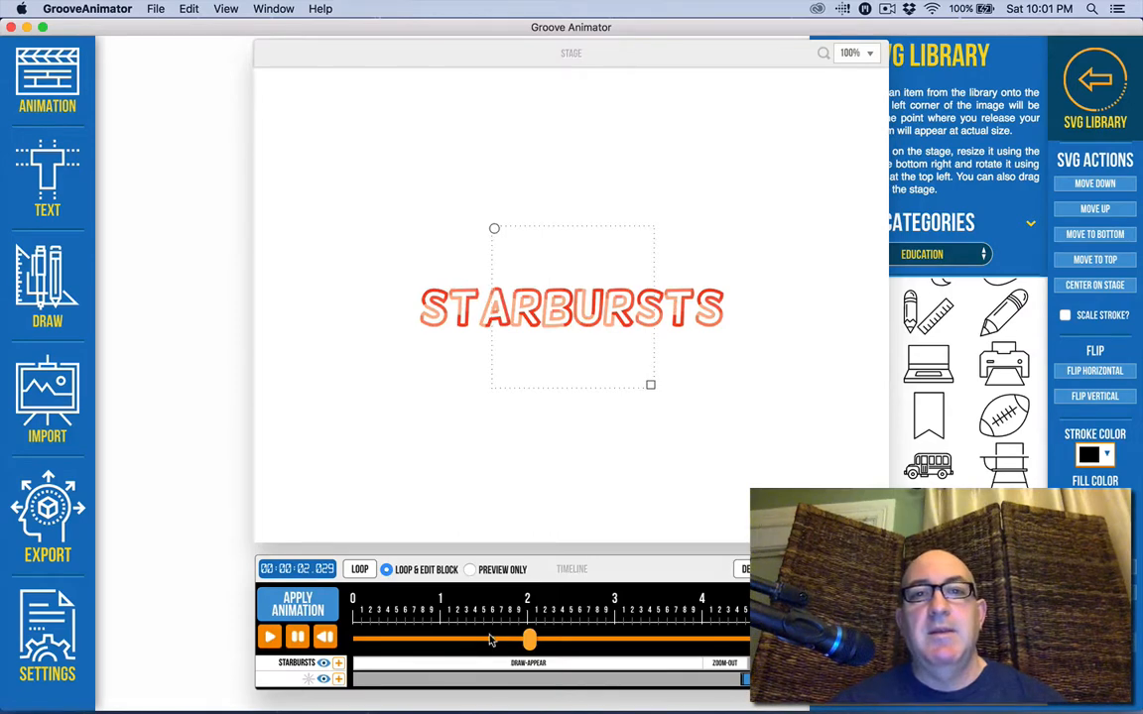
- Play the existing title animation and bring the playhead back to about 4 seconds
left_click(271, 637)
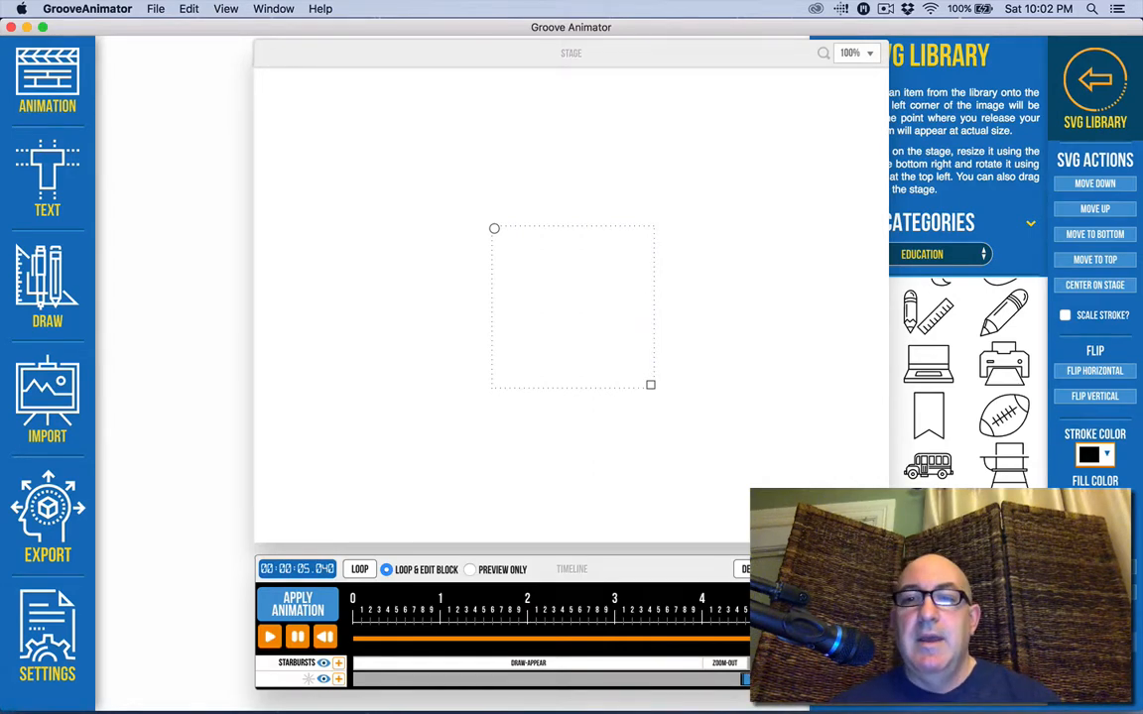
left_click_drag(793, 640, 701, 640)
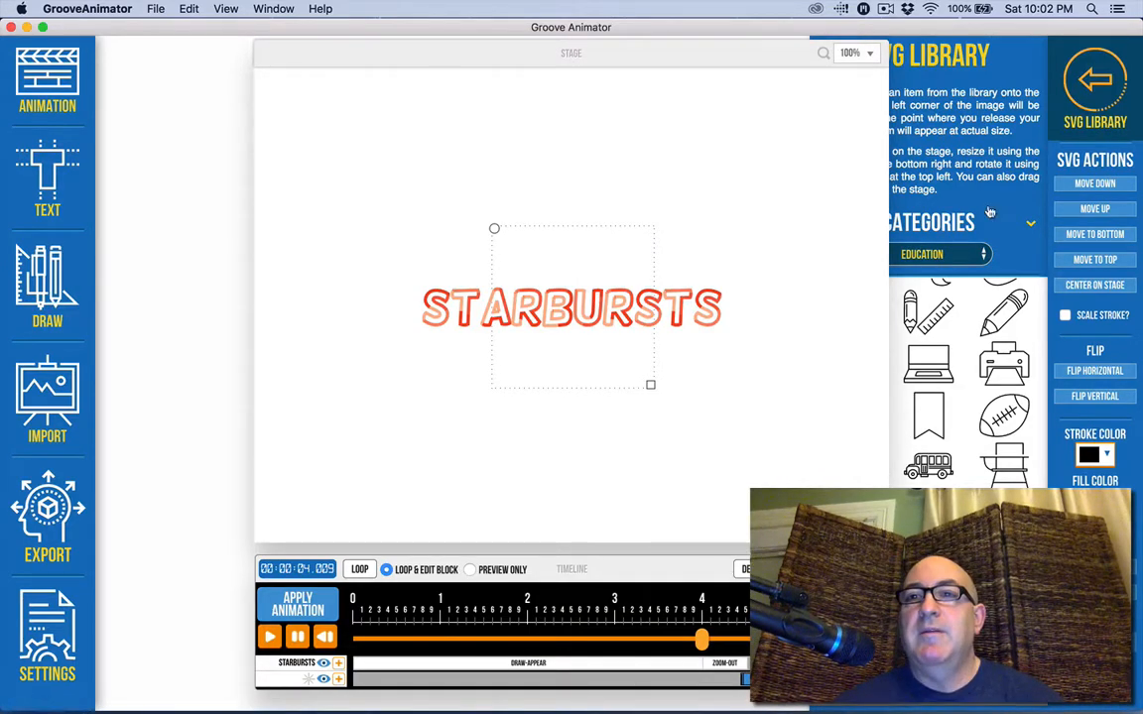
- Switch the SVG library to the Starbursts category and place an eight-line starburst in the lower-left area of the stage
left_click(841, 248)
scroll(942, 297, "down", 5)
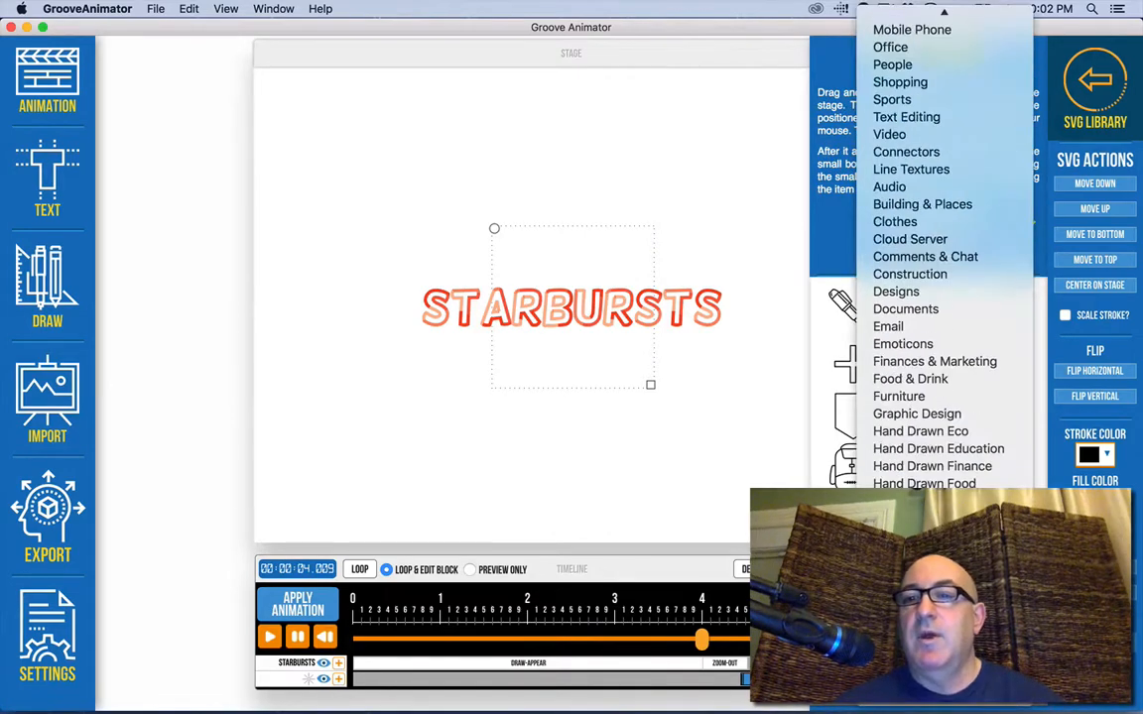
left_click(932, 640)
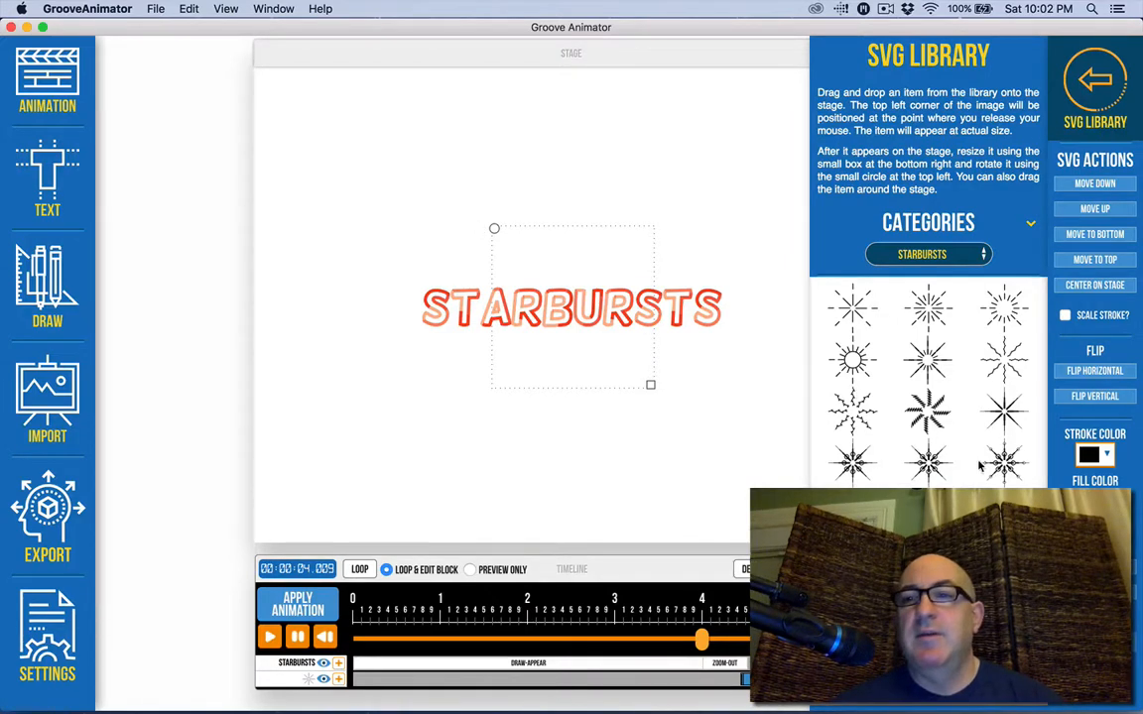
left_click_drag(1004, 410, 375, 176)
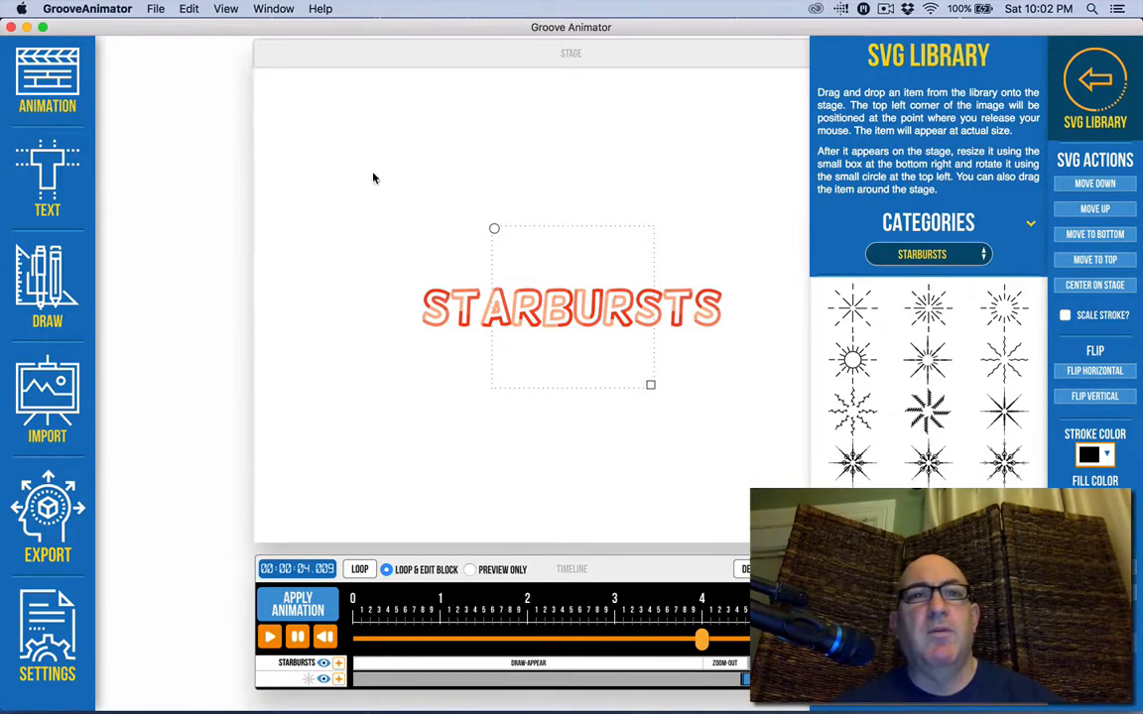
left_click_drag(502, 269, 394, 407)
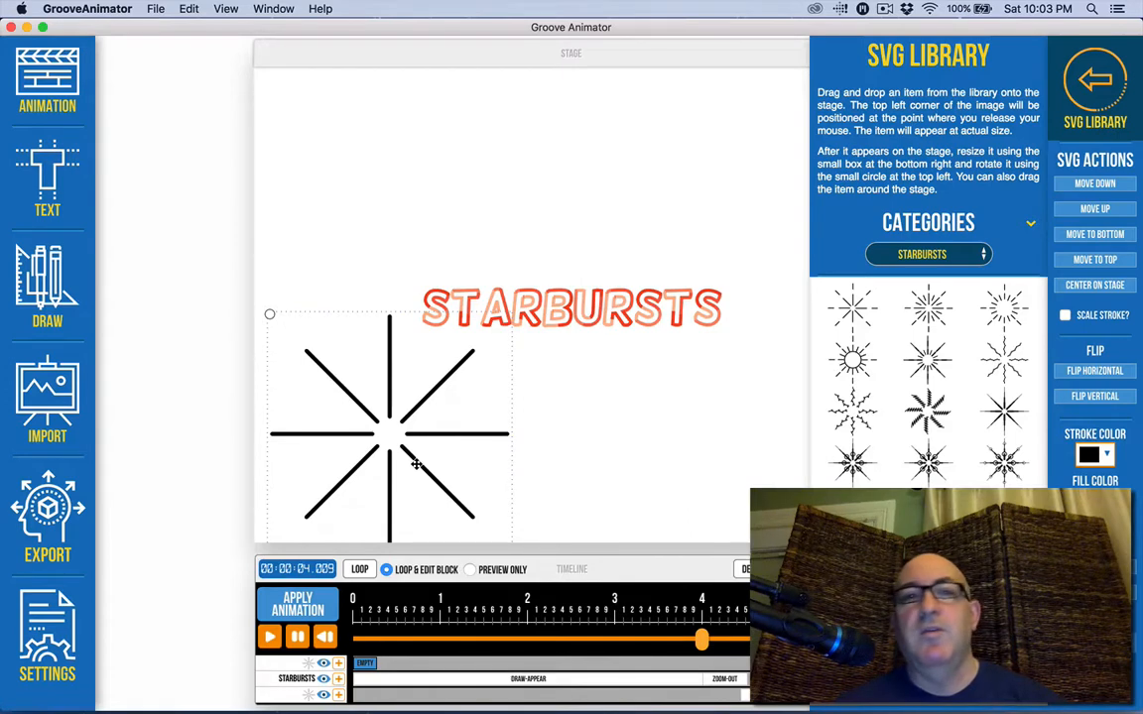
mouse_move(415, 464)
left_mouse_down()
mouse_move(433, 452)
mouse_move(413, 444)
left_mouse_up()
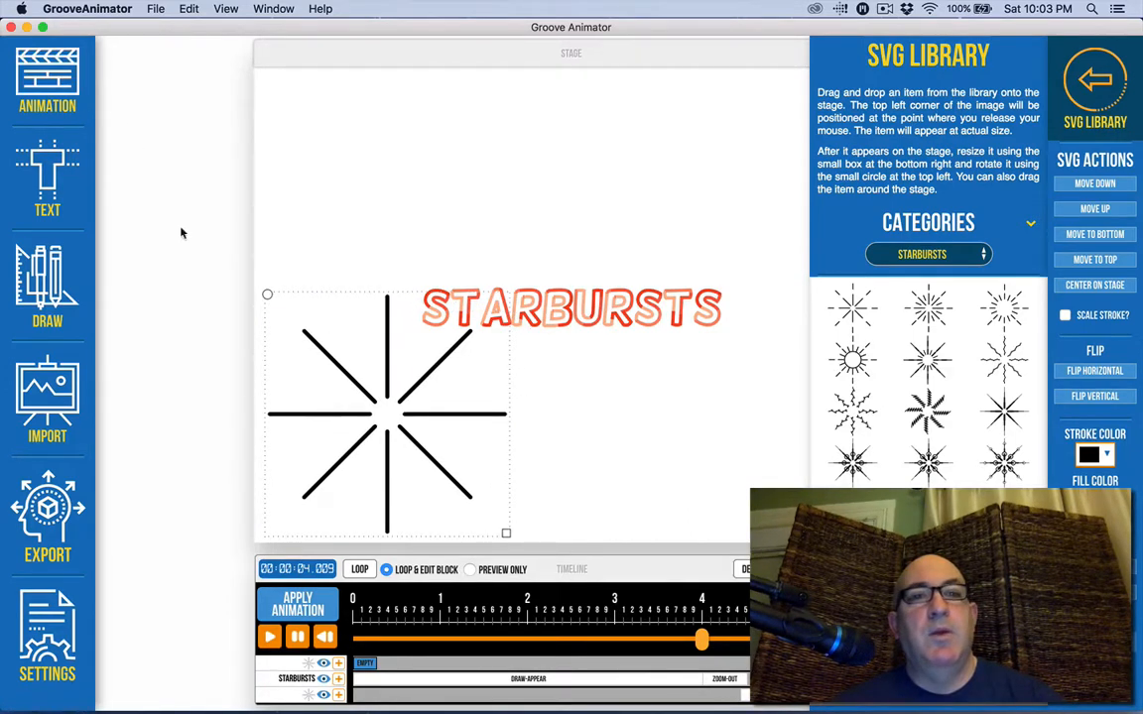
- Apply an animated multi-color Draw In & Out stroke animation in teal to the lower-left starburst, with draw and animation speeds of 0.3
left_click(55, 88)
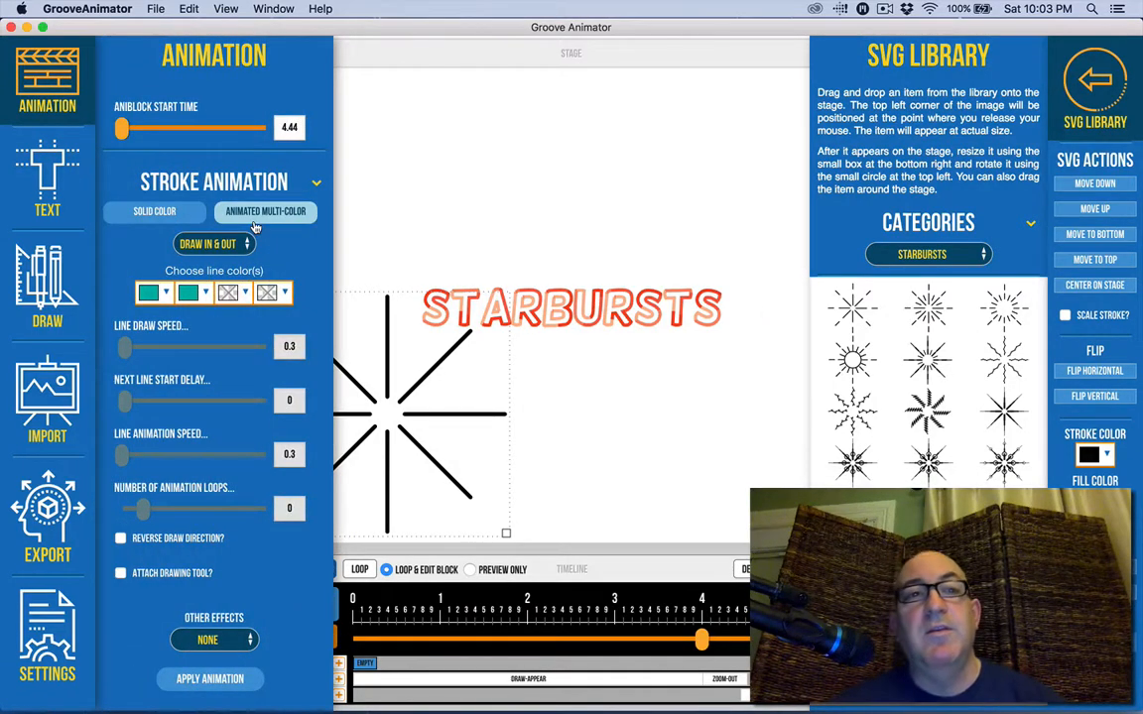
left_click(153, 216)
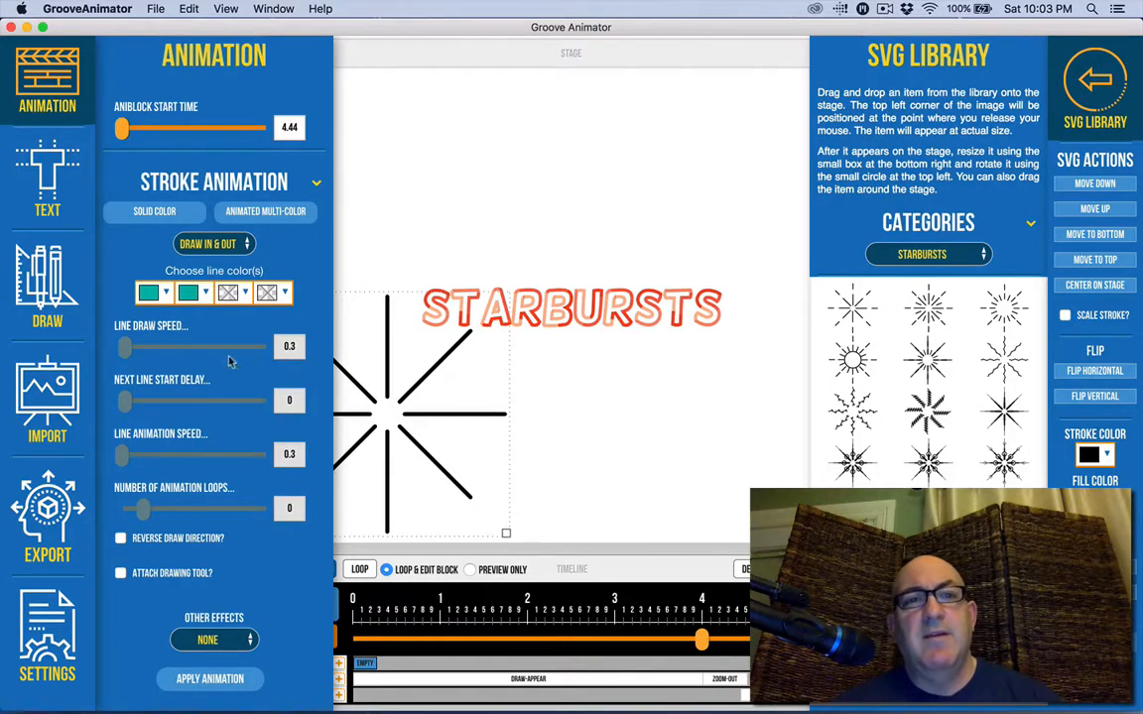
left_click(590, 361)
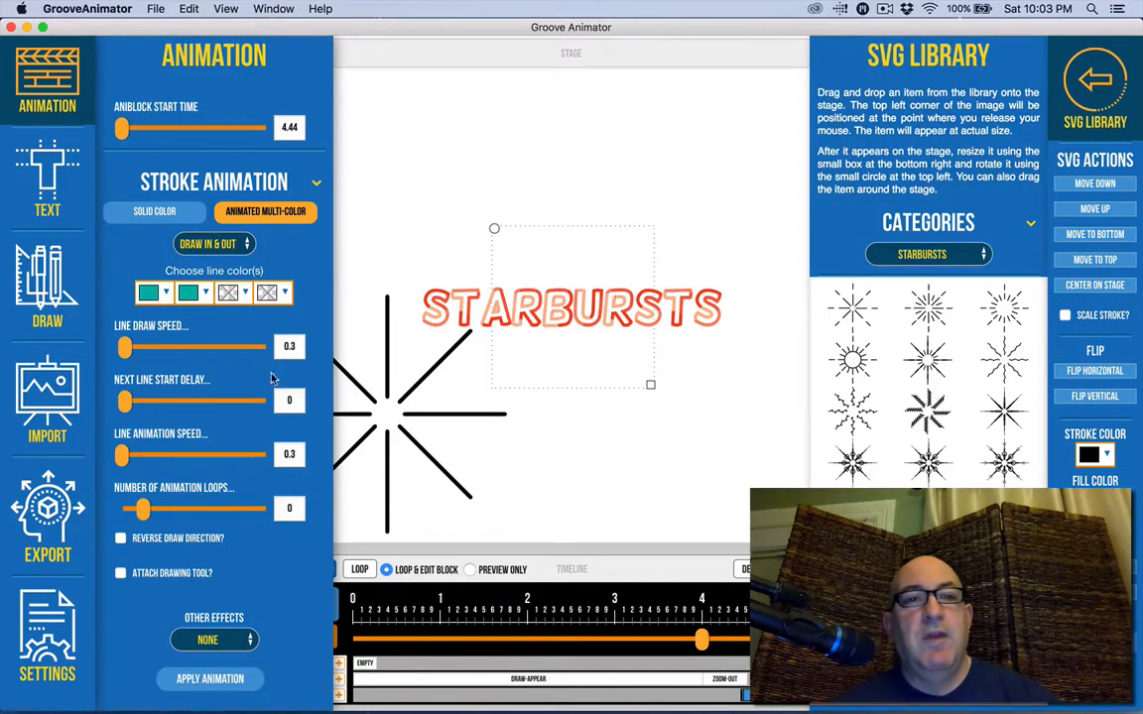
left_click(356, 443)
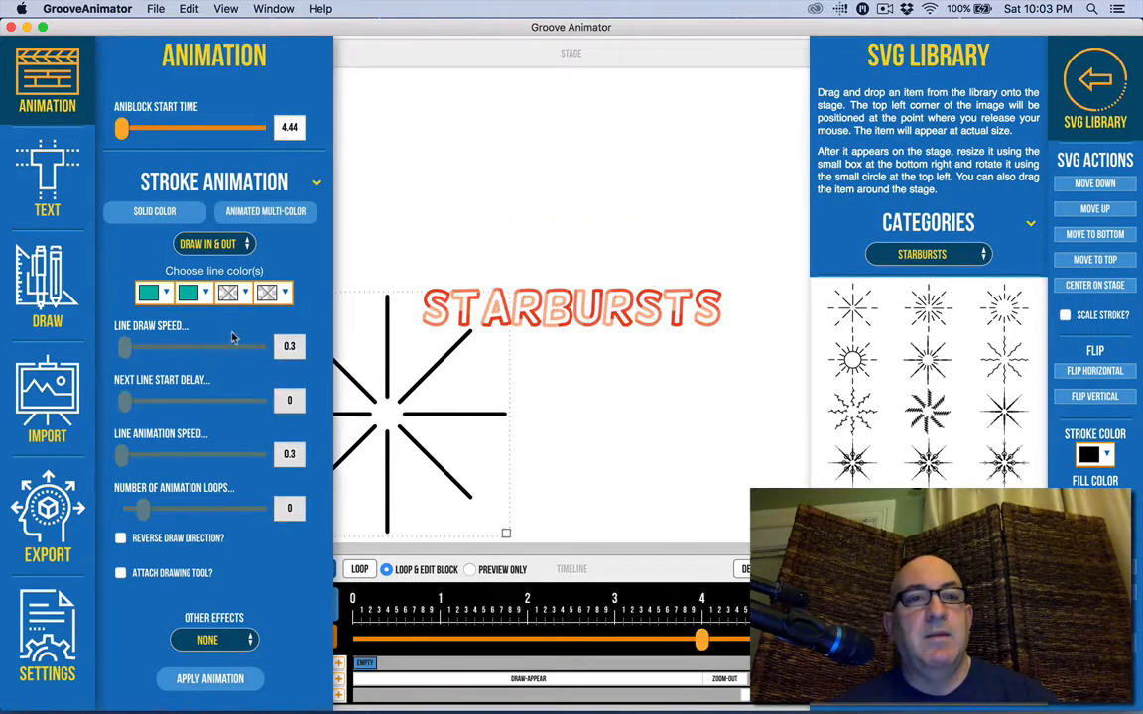
left_click(214, 680)
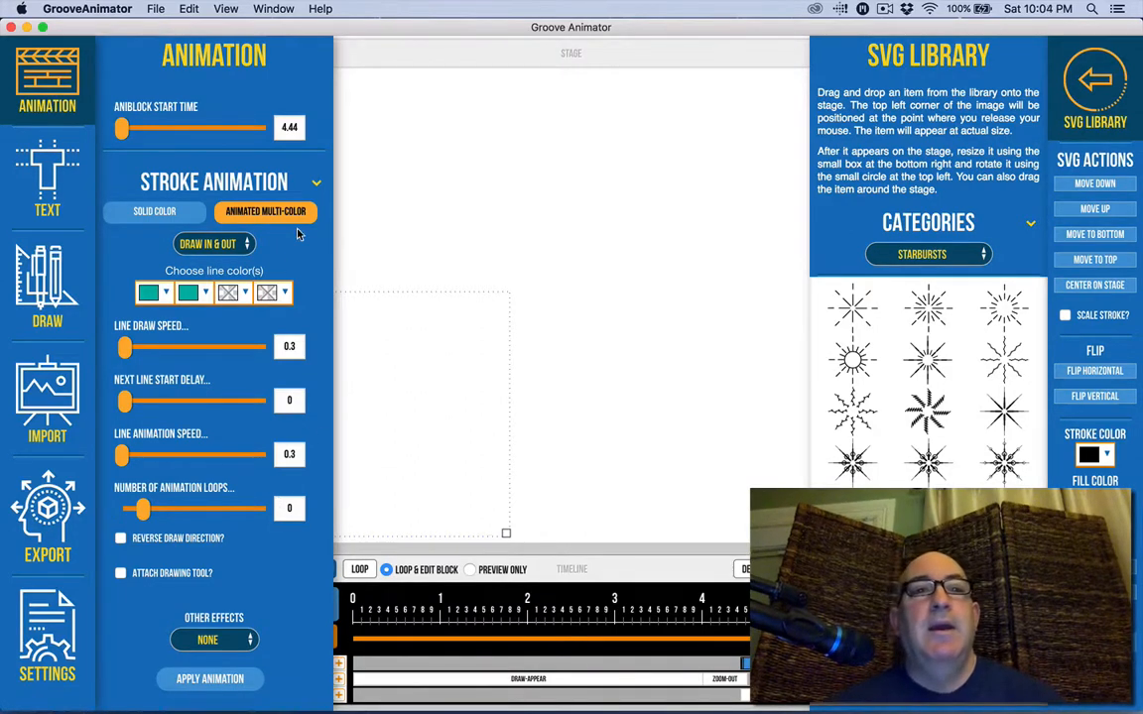
- Shrink the lower-left starburst to about a quarter of its width and move it slightly right of and below the stage centre
left_click(440, 459)
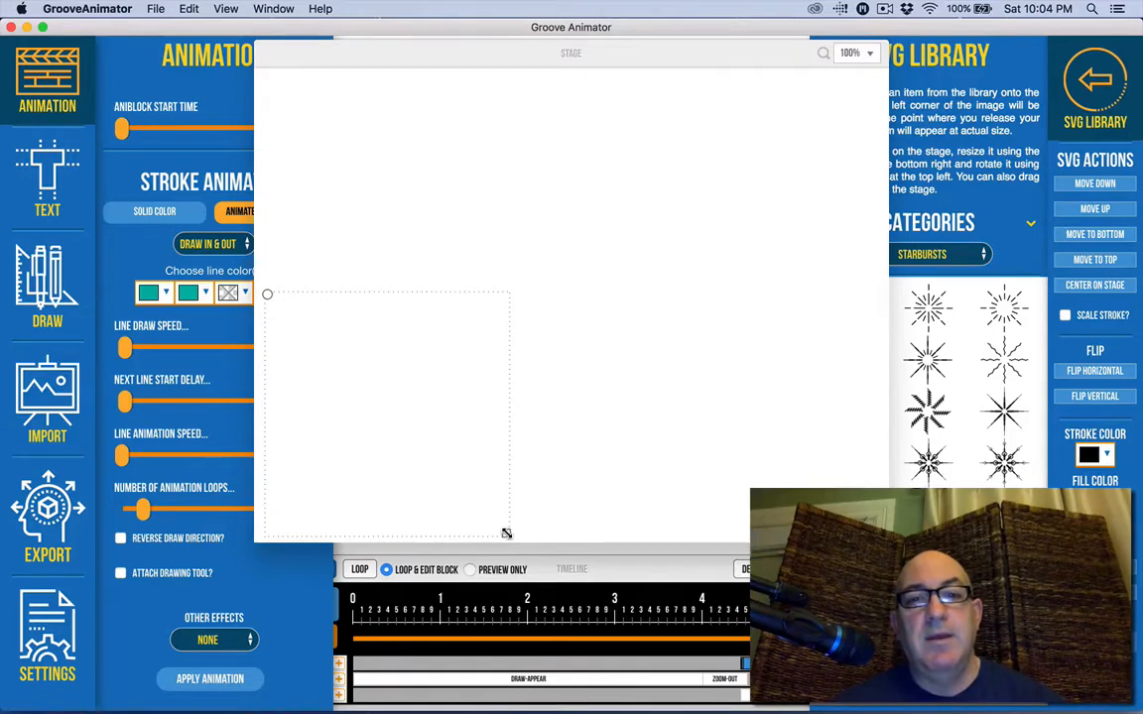
left_click_drag(506, 533, 323, 352)
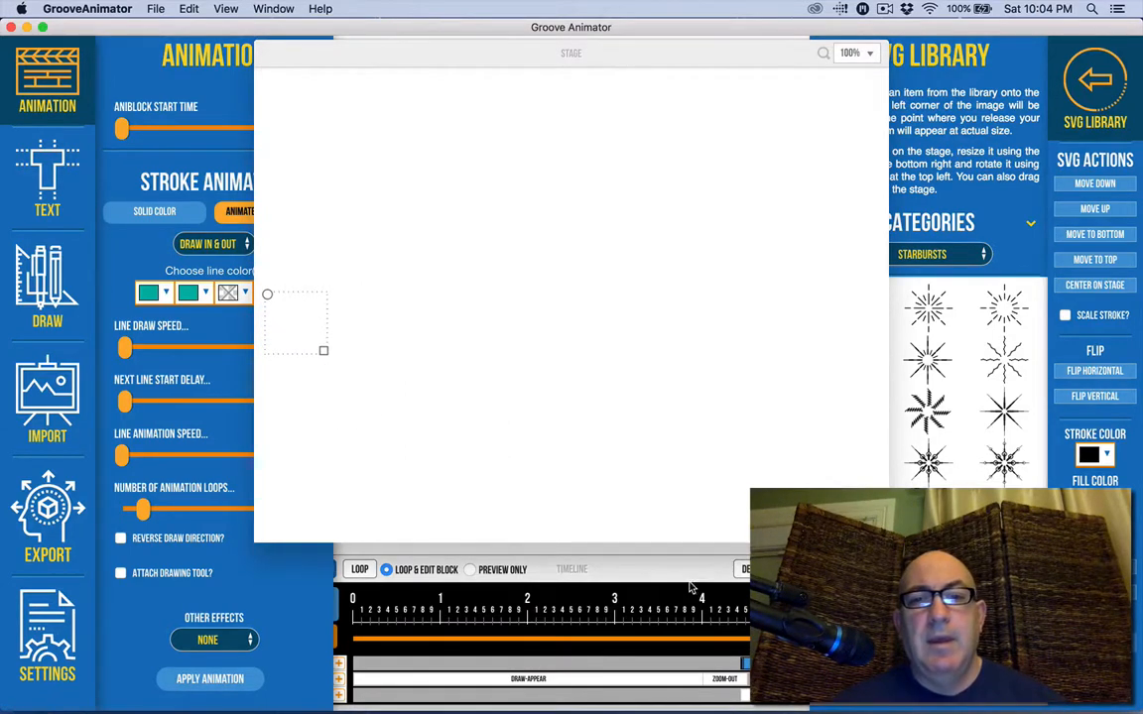
mouse_move(680, 575)
left_click(695, 640)
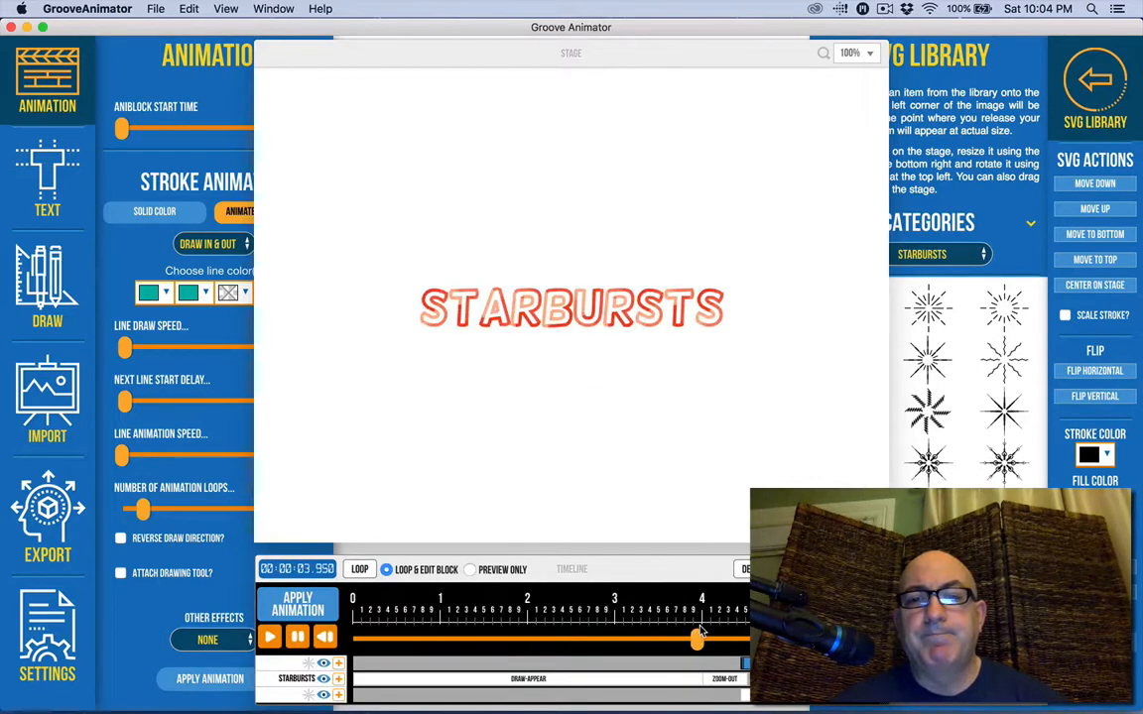
left_click(269, 639)
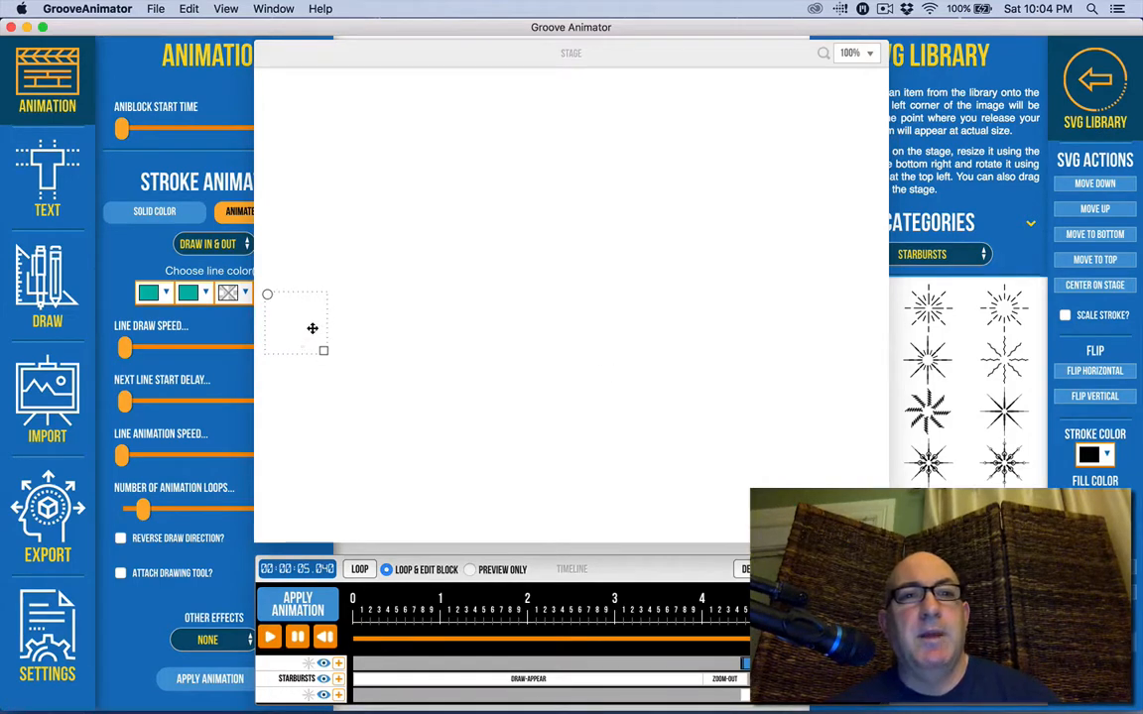
left_click_drag(312, 328, 653, 353)
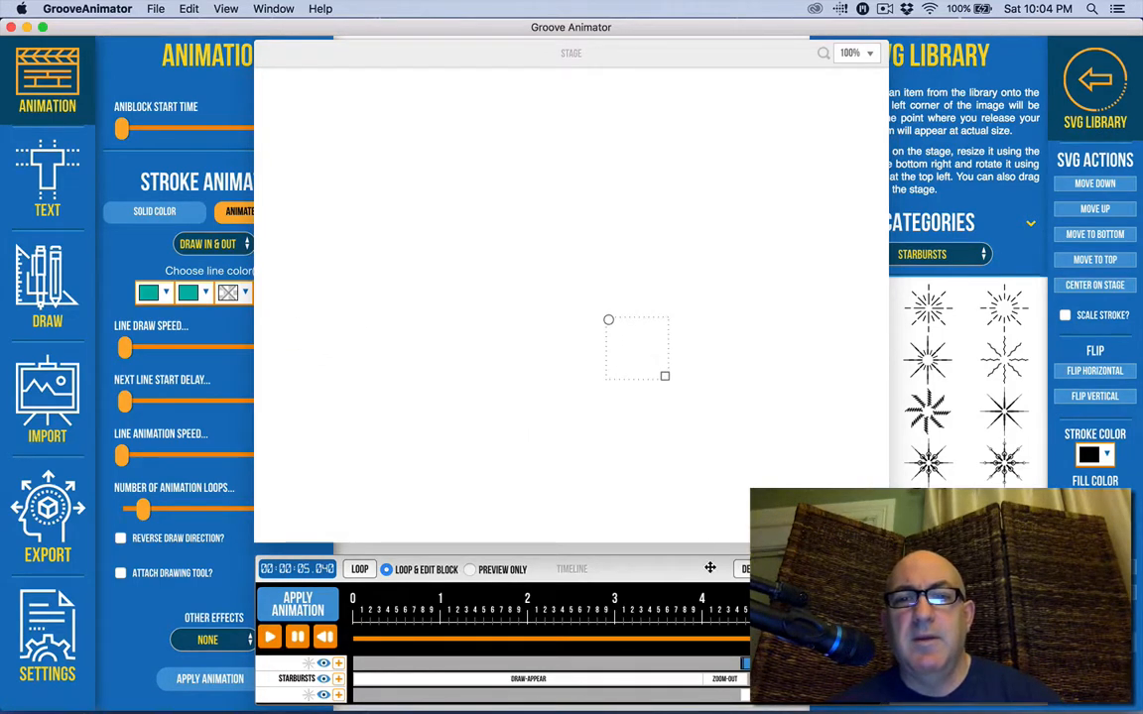
- Replay the title's zoom-out into the starbursts and park the playhead at about 4.46 seconds
mouse_move(793, 638)
left_mouse_down()
mouse_move(690, 640)
mouse_move(813, 640)
left_mouse_up()
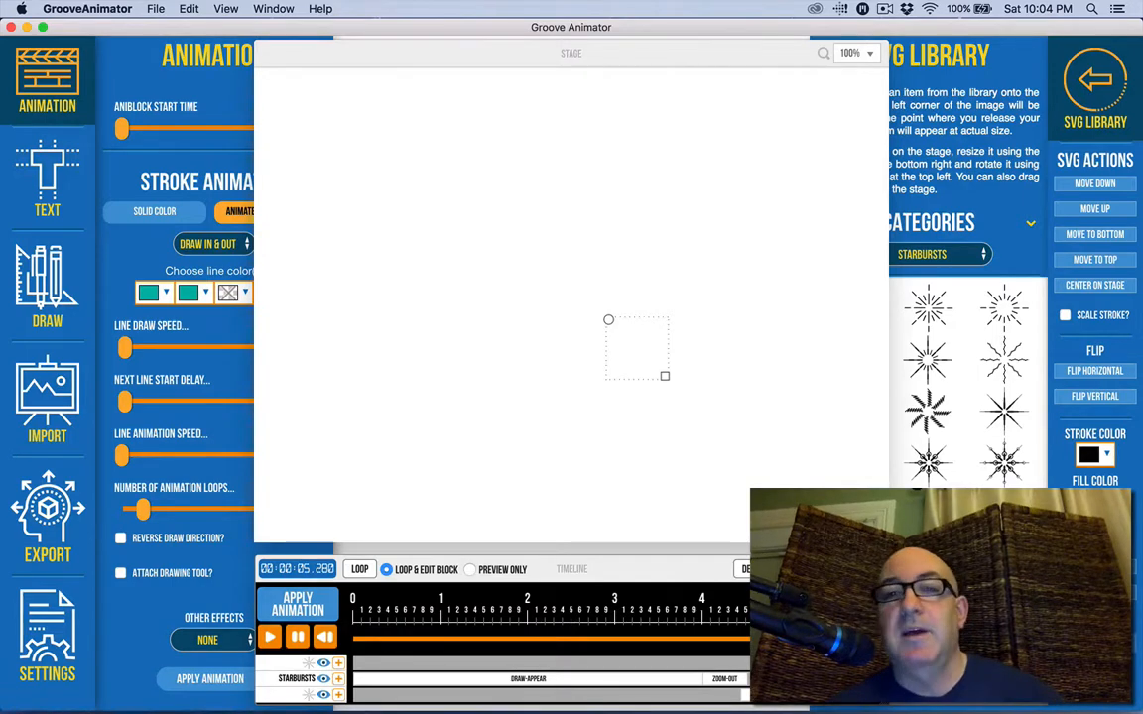
left_click(401, 679)
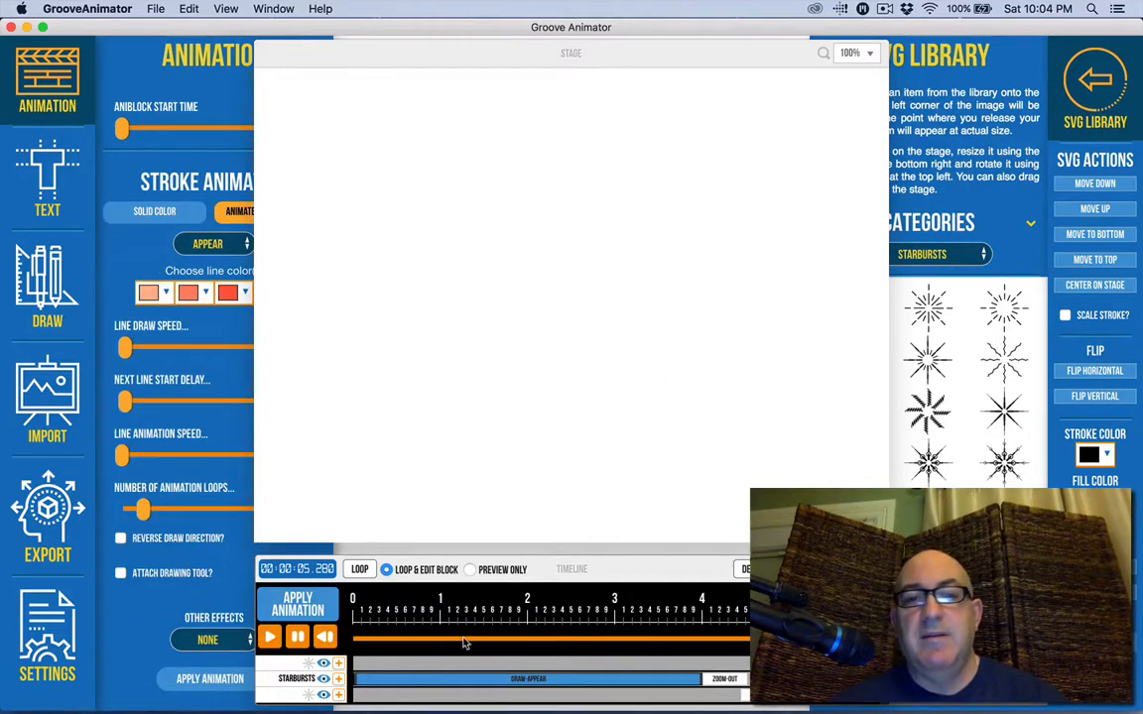
left_click_drag(813, 640, 689, 650)
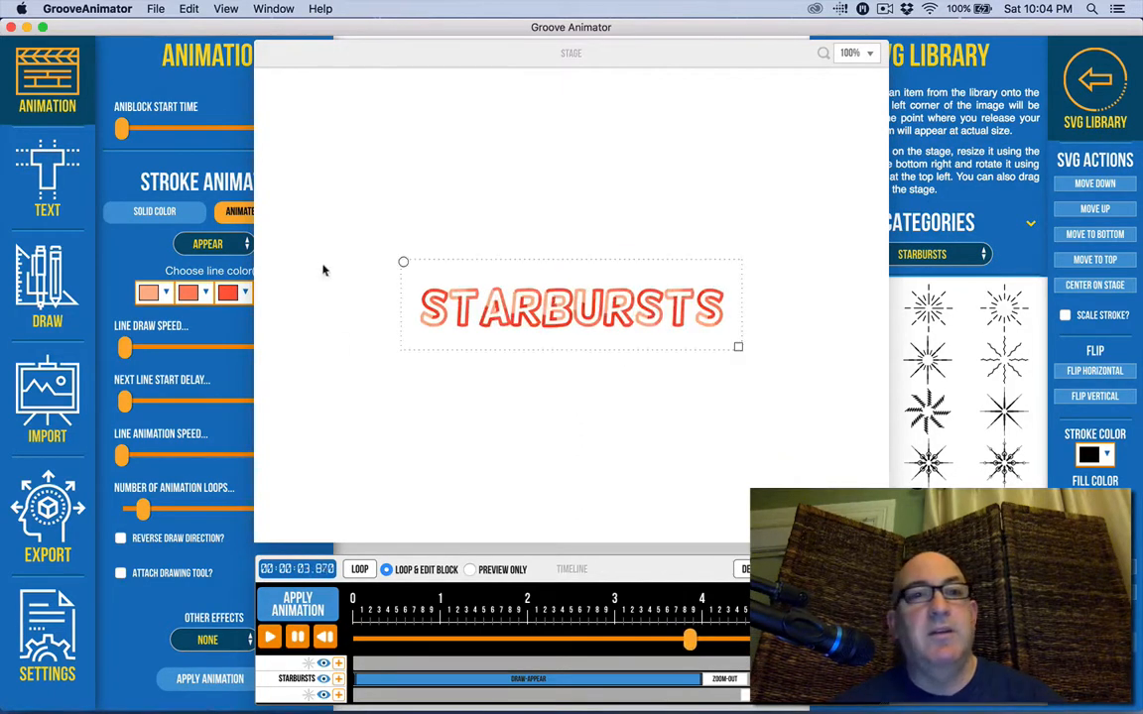
left_click(322, 642)
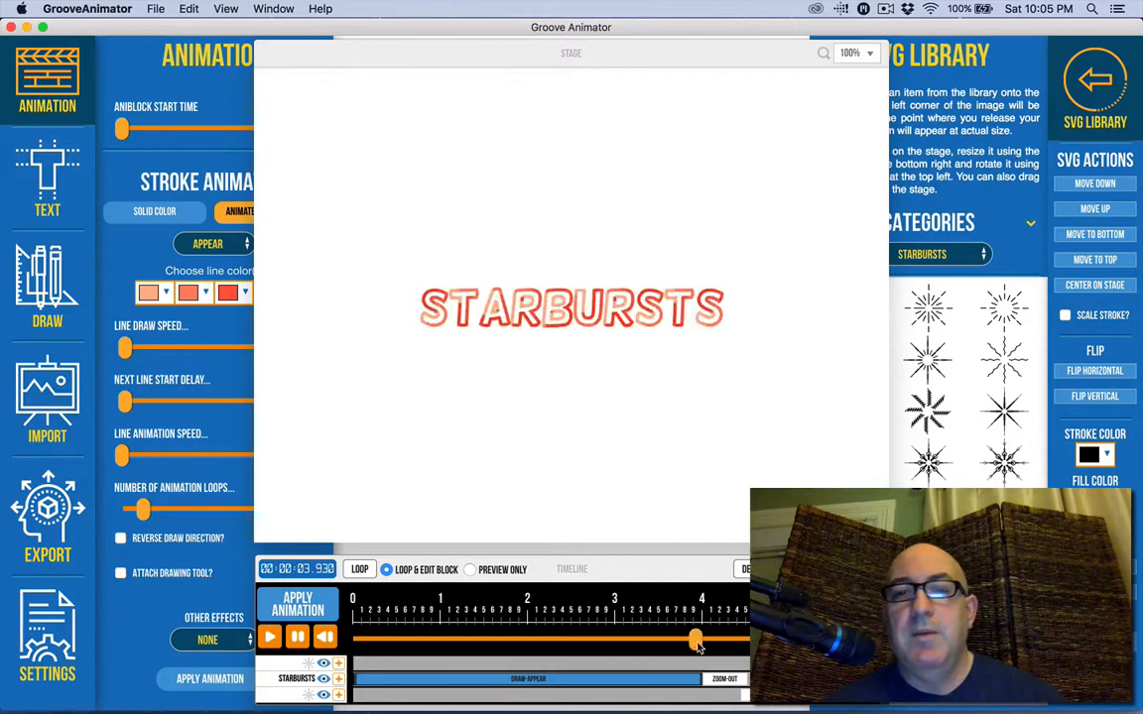
mouse_move(747, 660)
left_mouse_down()
mouse_move(709, 663)
mouse_move(734, 663)
mouse_move(725, 665)
mouse_move(741, 647)
left_mouse_up()
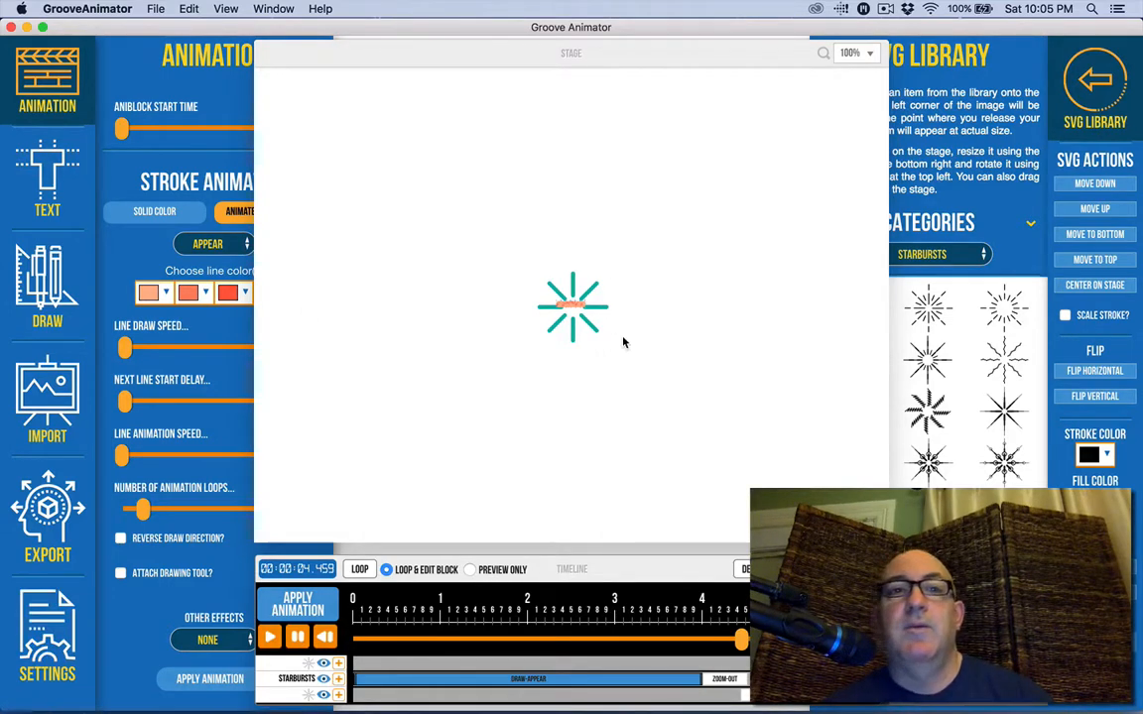
- Examine the central starburst's stroke animation settings and its first line color
left_click(116, 245)
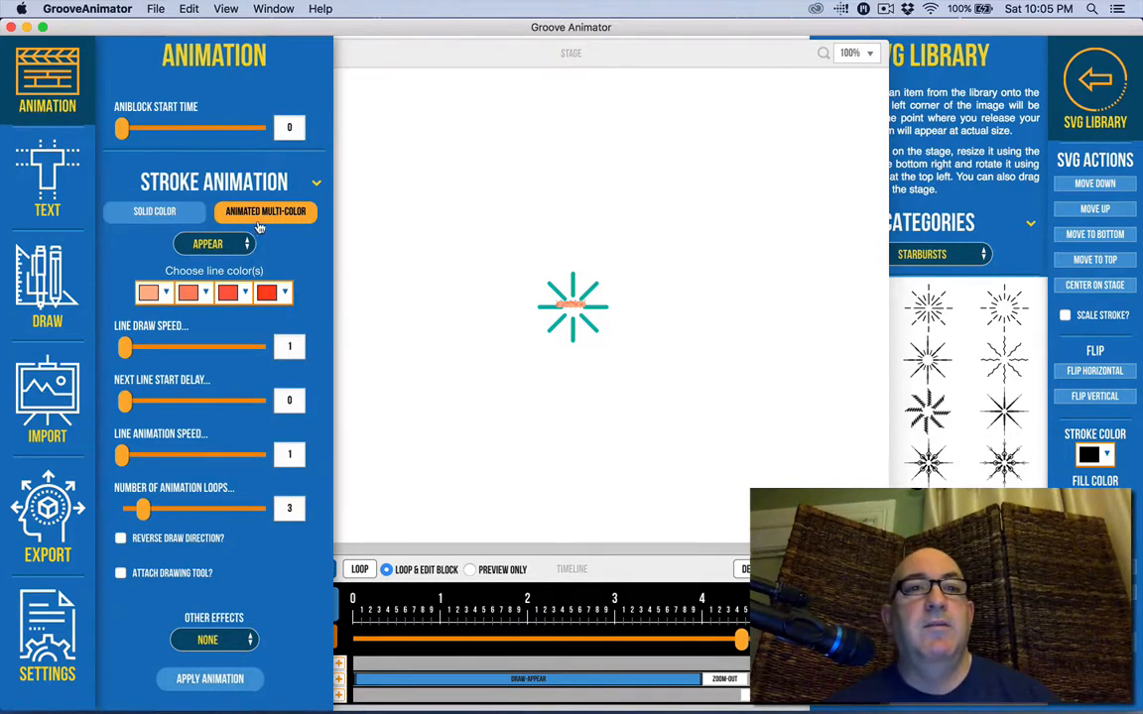
left_click(555, 322)
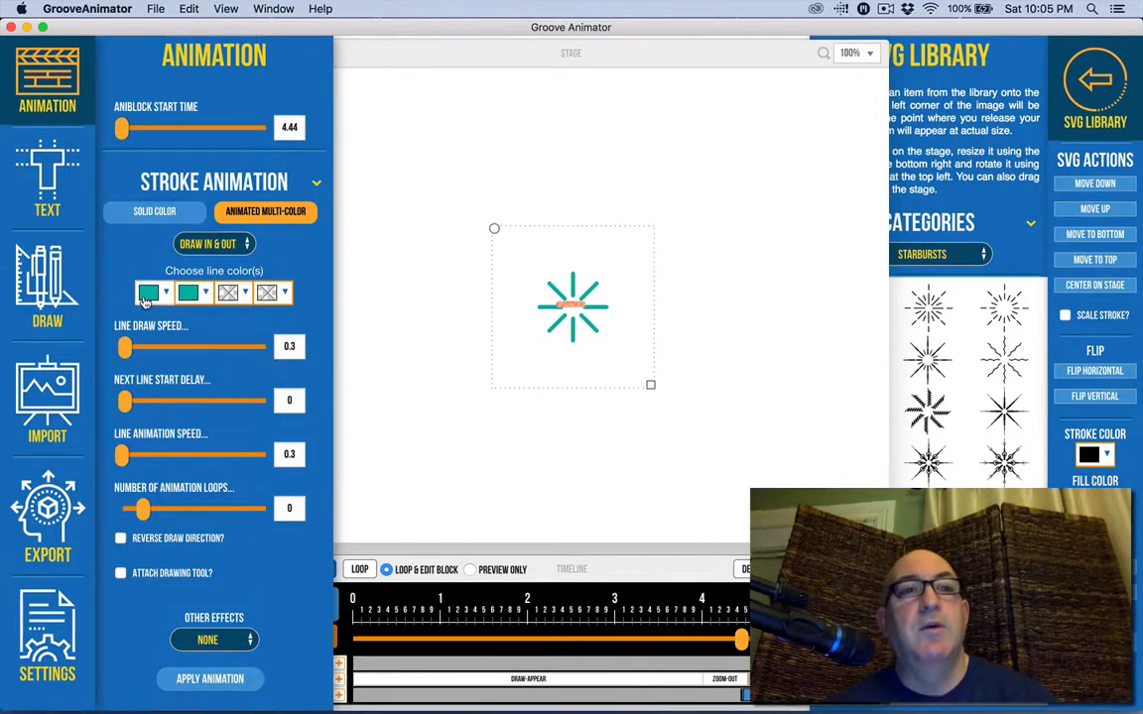
left_click(148, 293)
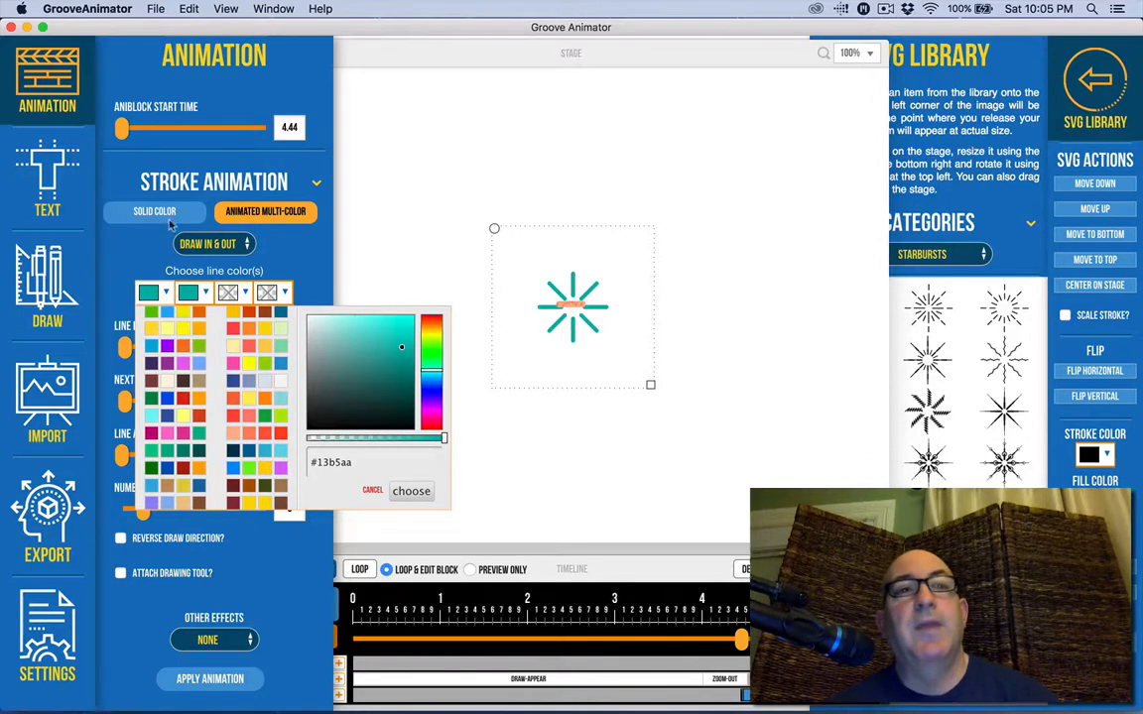
left_click(112, 274)
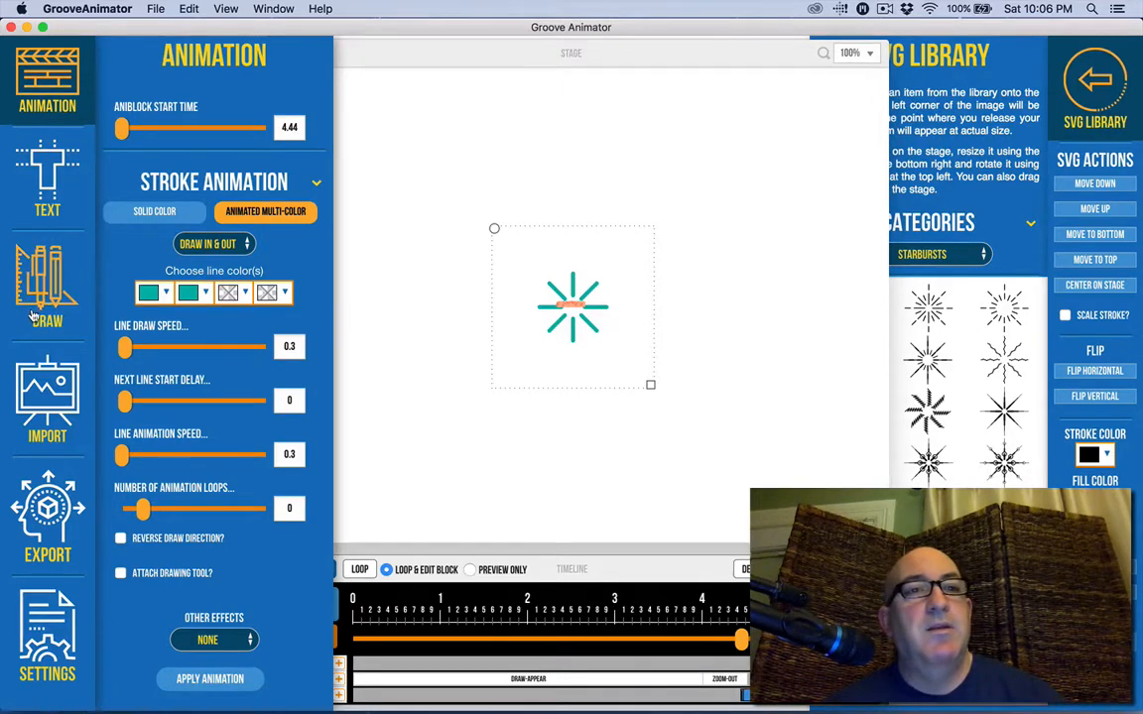
- Add a straight line shape to the stage and shift the teal starburst slightly down and to the right
left_click(40, 280)
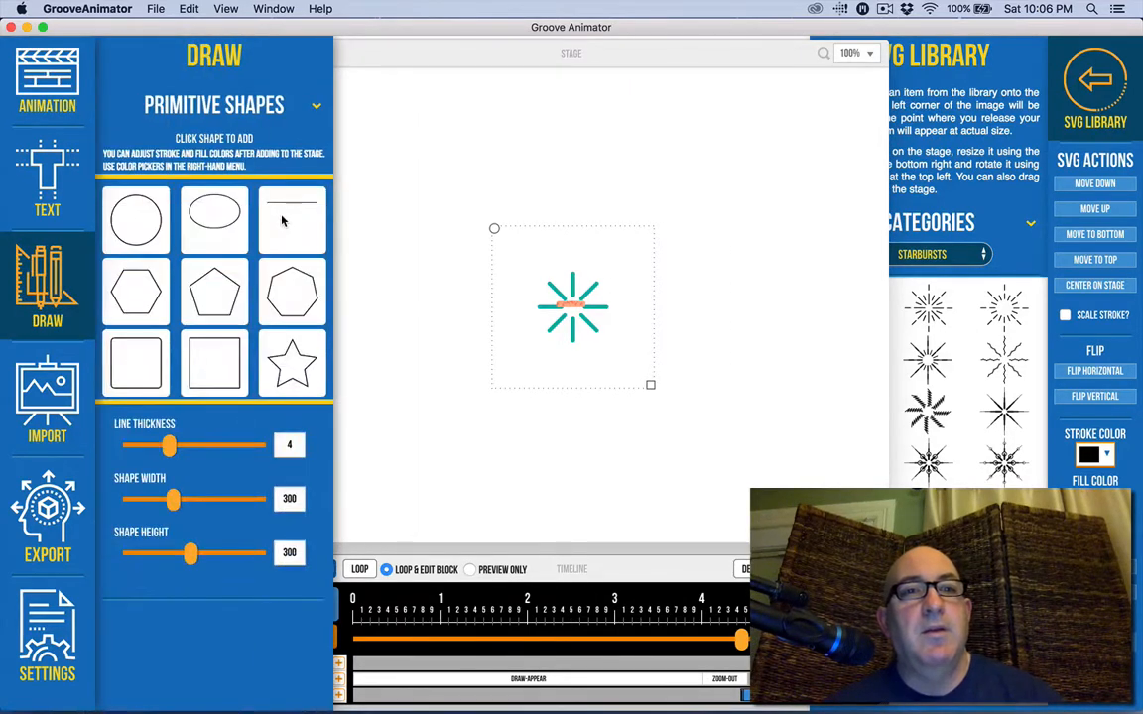
left_click(285, 214)
left_click_drag(509, 310, 536, 342)
left_click(483, 310)
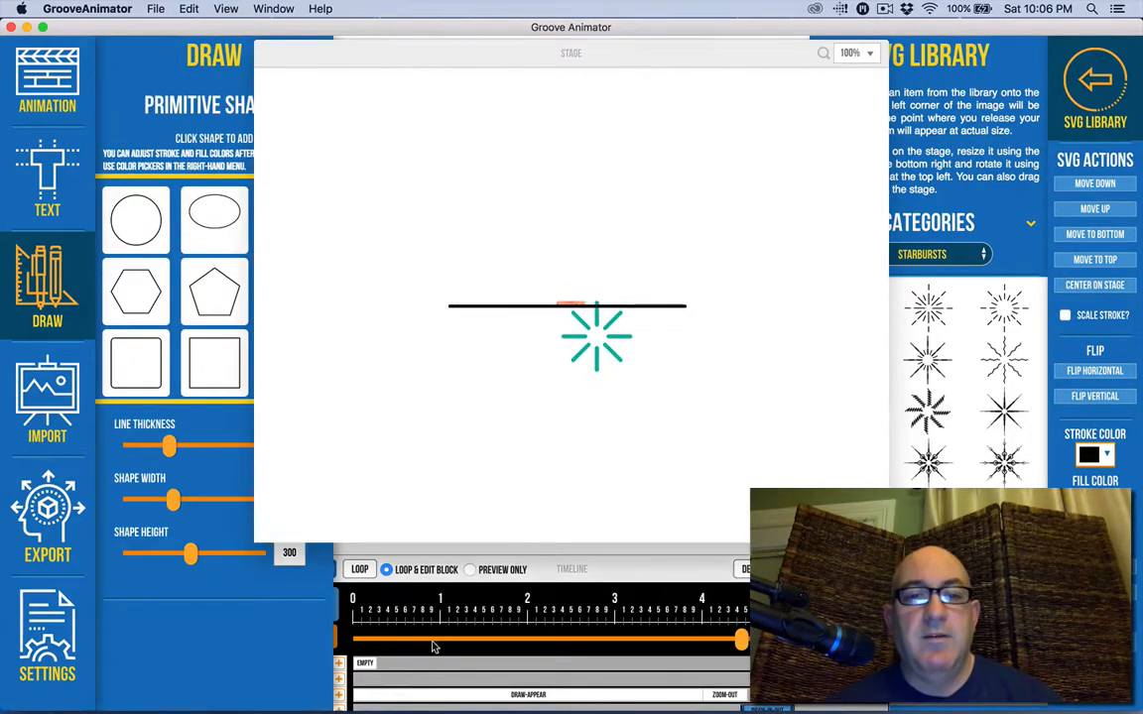
- Delete the STARBURSTS title with all its animation blocks and move the black line above the starburst
left_click(414, 700)
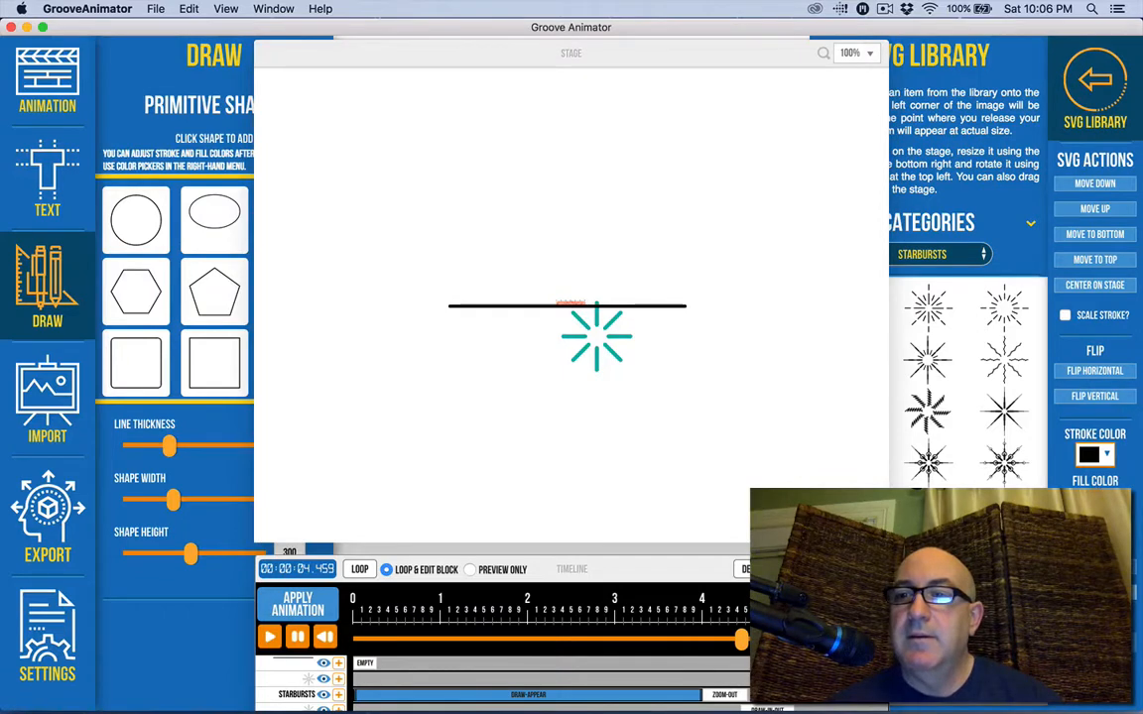
left_click(1095, 566)
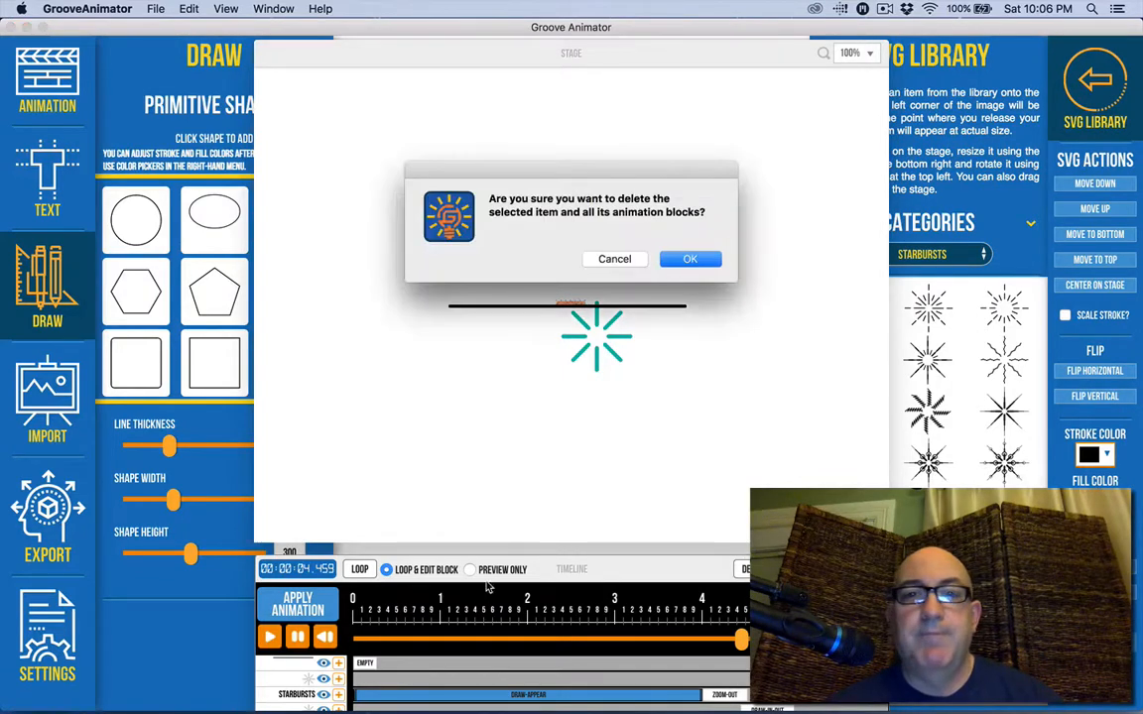
left_click(715, 266)
left_click_drag(523, 306, 612, 226)
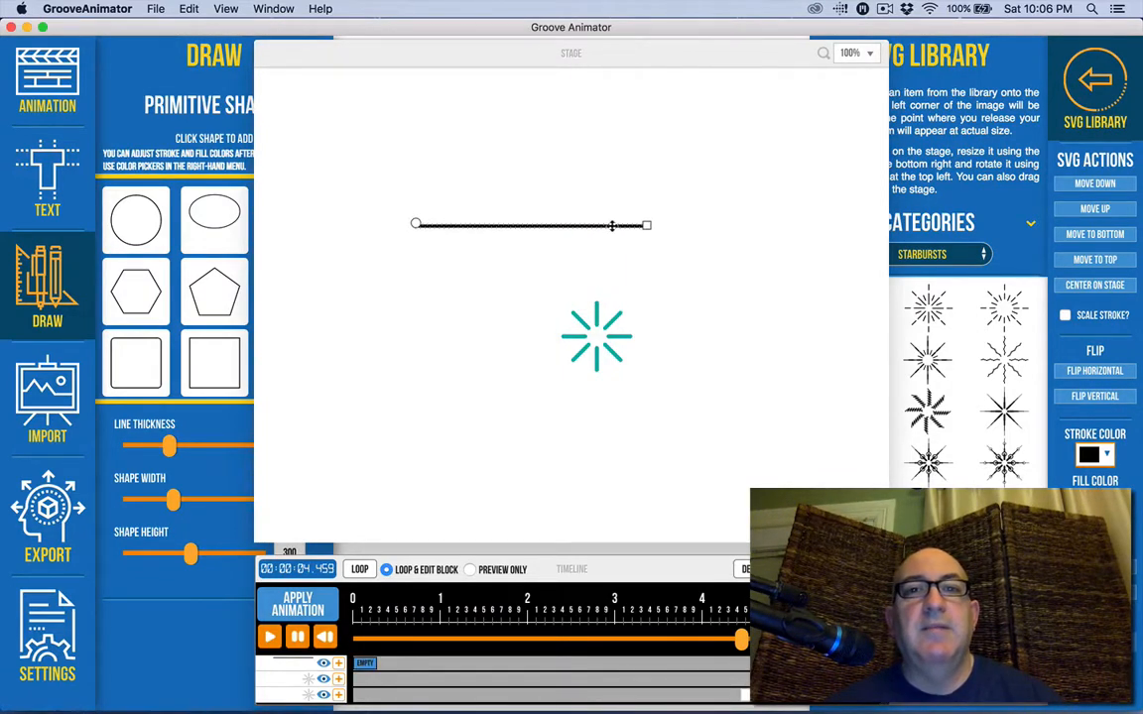
- Enable a solid-color Draw In stroke animation for the black line and set its first line color to purple #9e379f
left_click(41, 79)
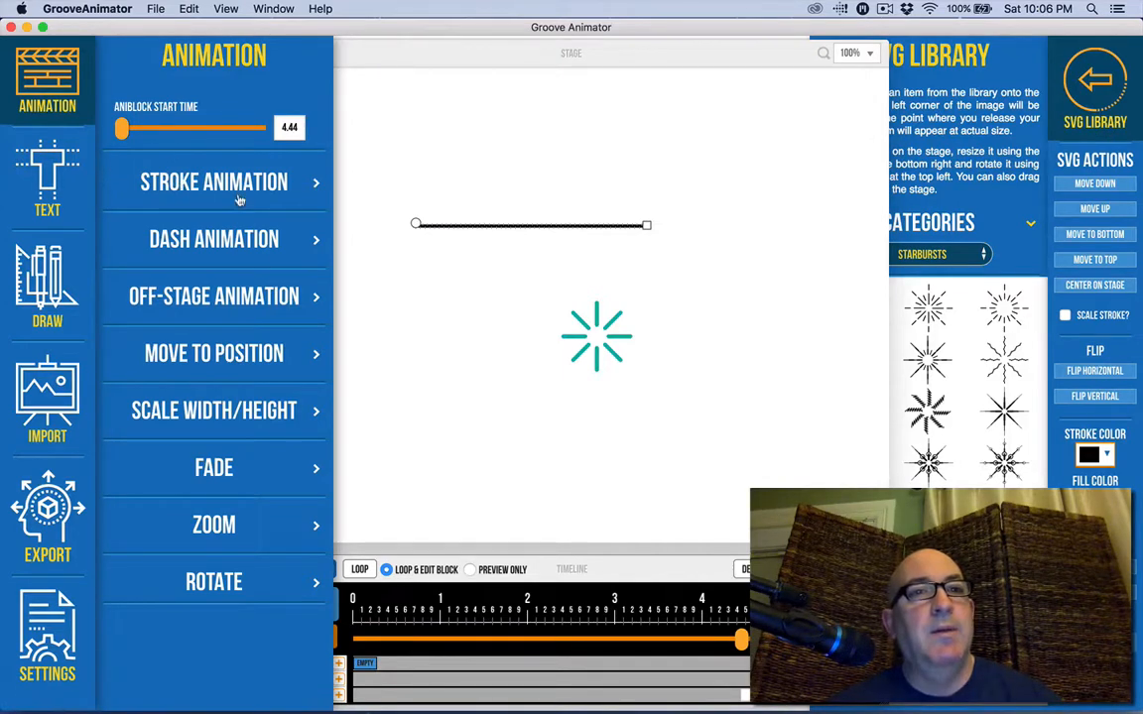
left_click(203, 177)
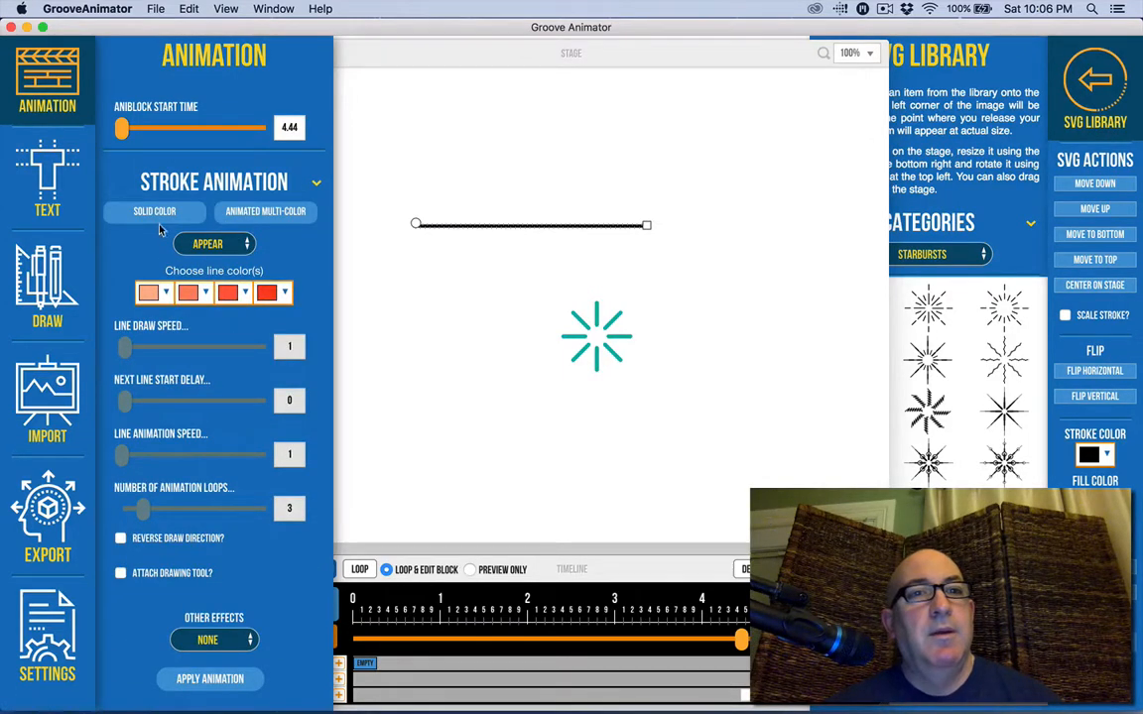
left_click(154, 212)
left_click(149, 294)
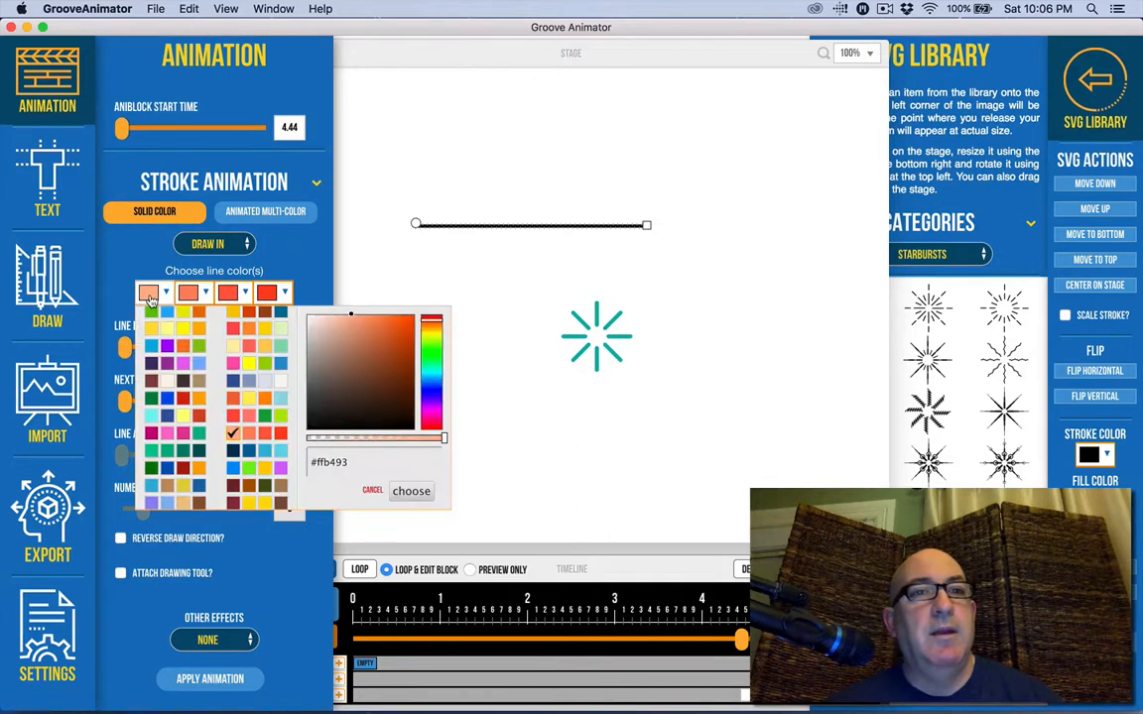
left_click(151, 364)
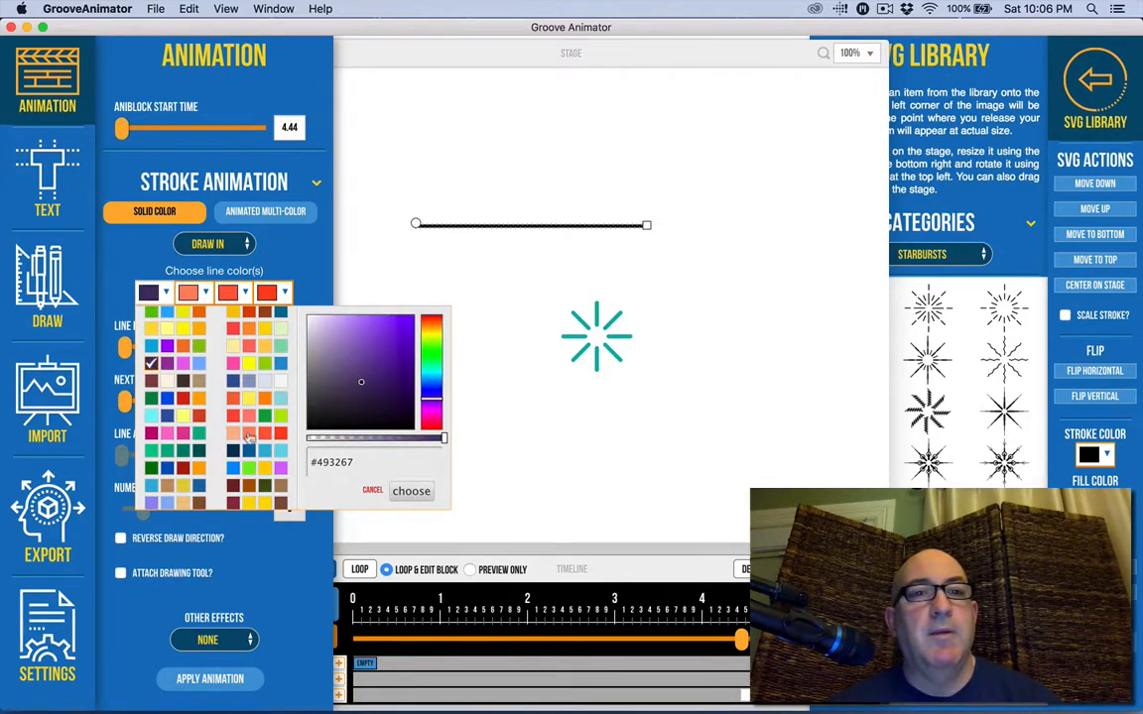
left_click(166, 364)
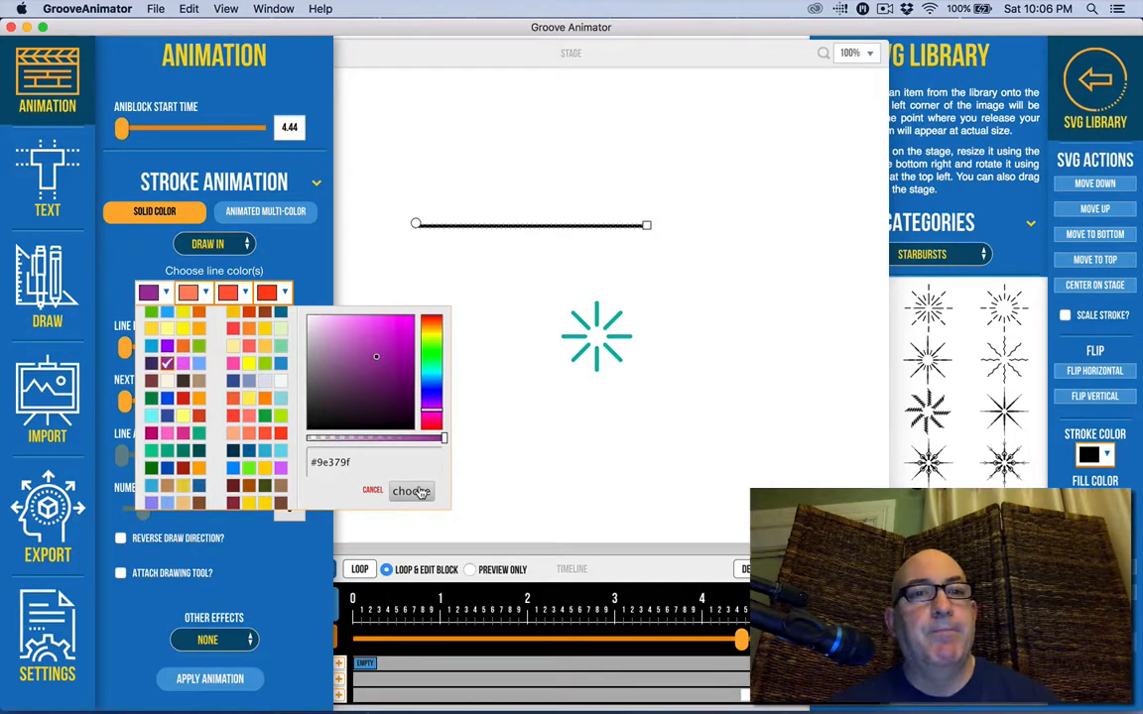
left_click(417, 491)
- Clear the second, third and fourth line colors of the stroke animation to none, leaving only purple
left_click(199, 291)
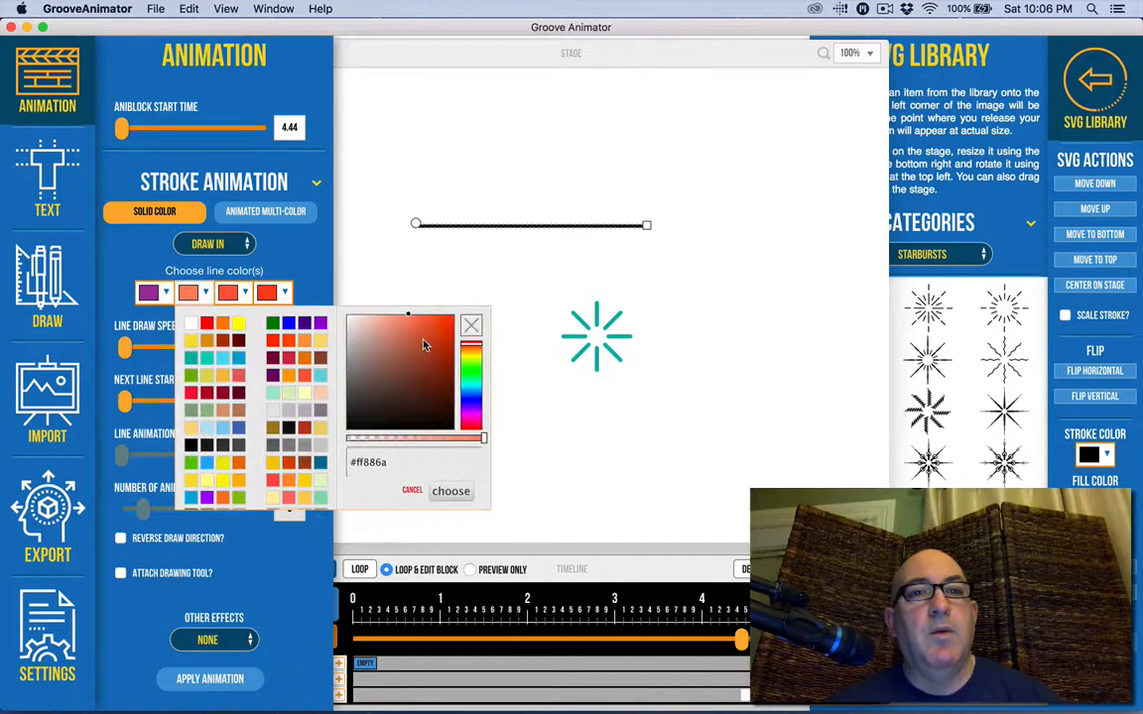
left_click(471, 328)
left_click(228, 291)
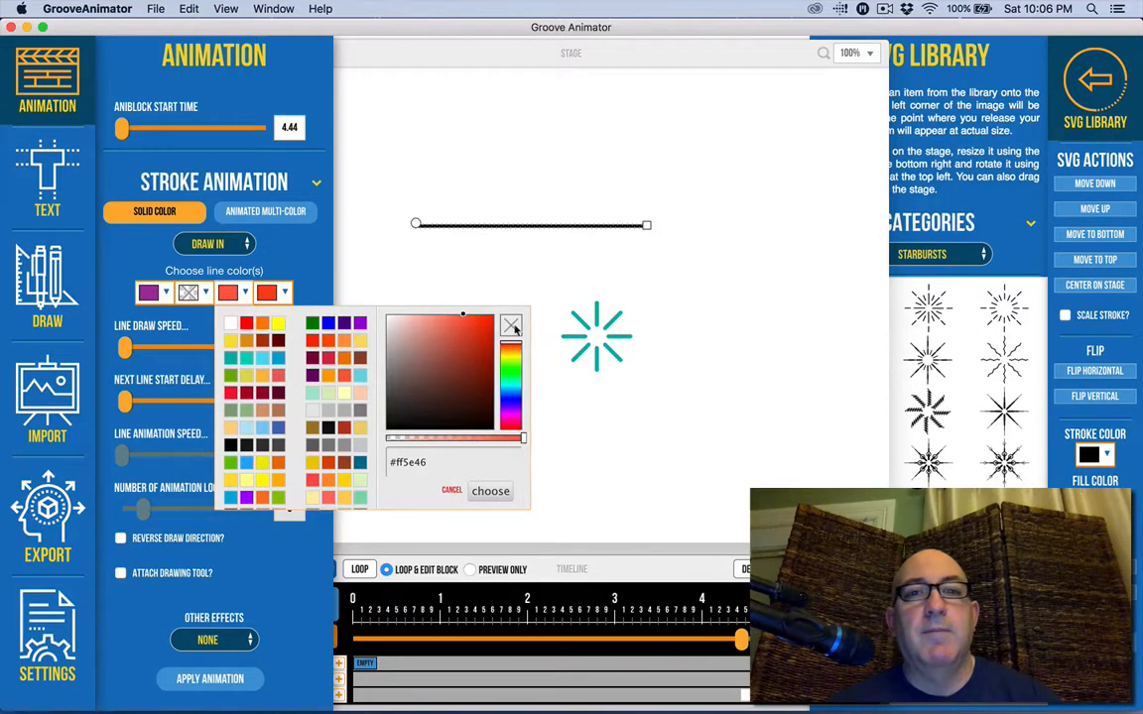
left_click(510, 325)
left_click(266, 292)
left_click(550, 326)
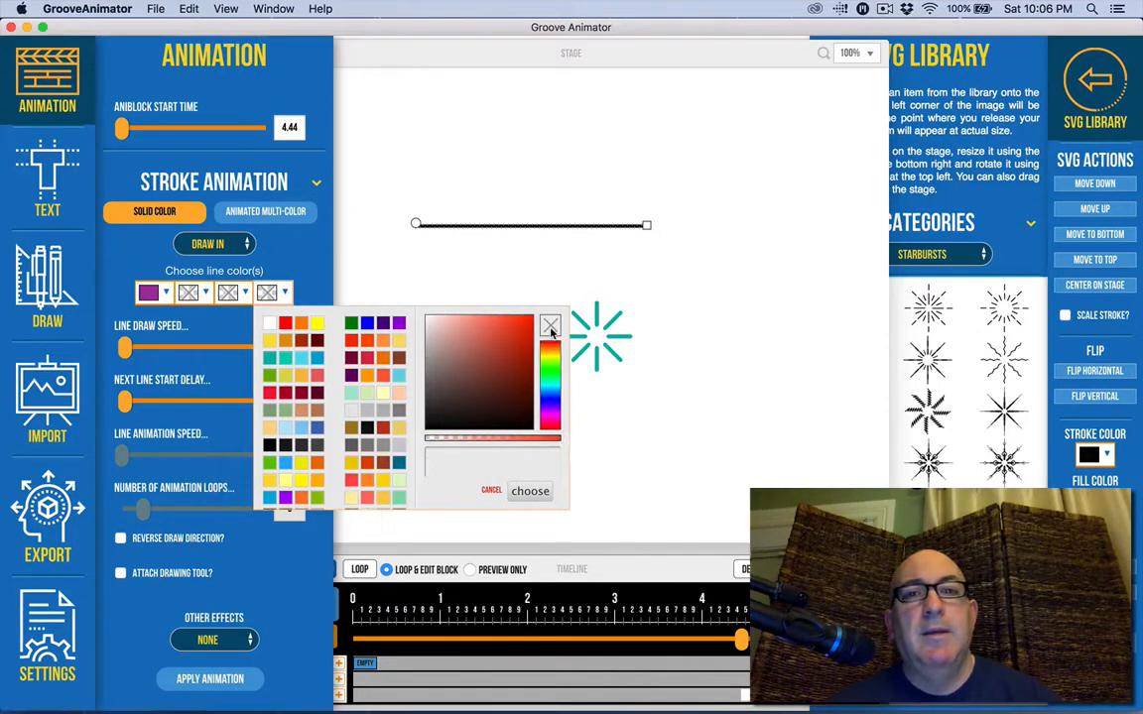
left_click(279, 251)
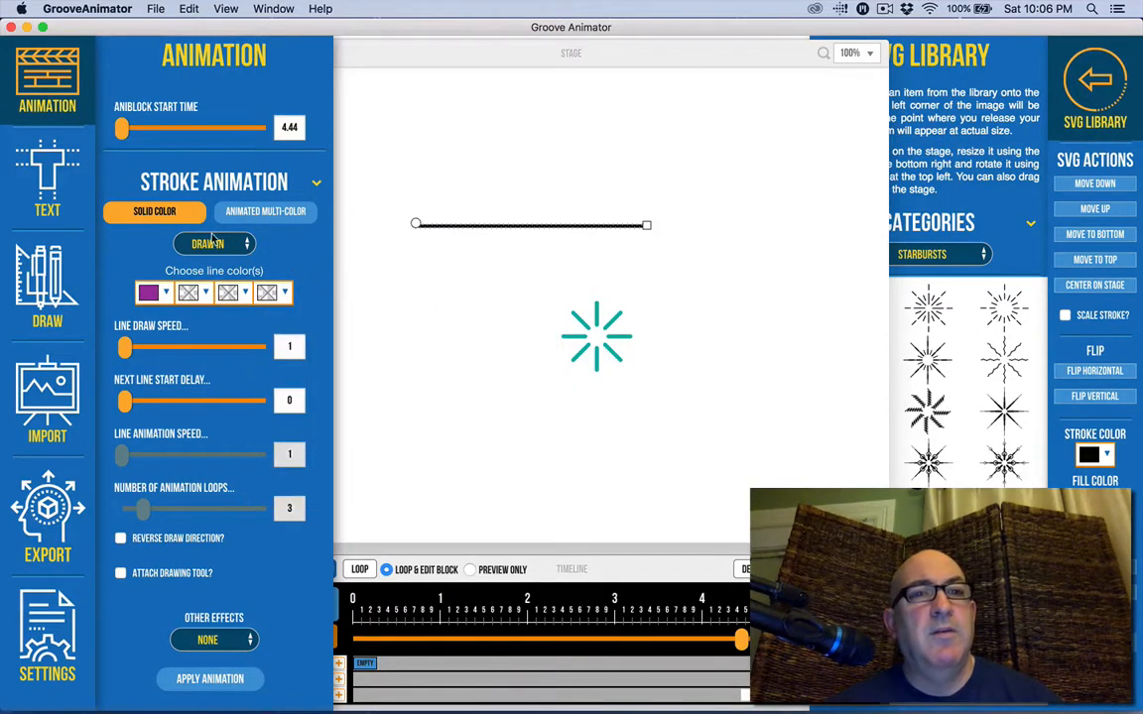
- Apply the Draw In animation to the line and shift its block to start at 2.75 seconds
left_click(209, 683)
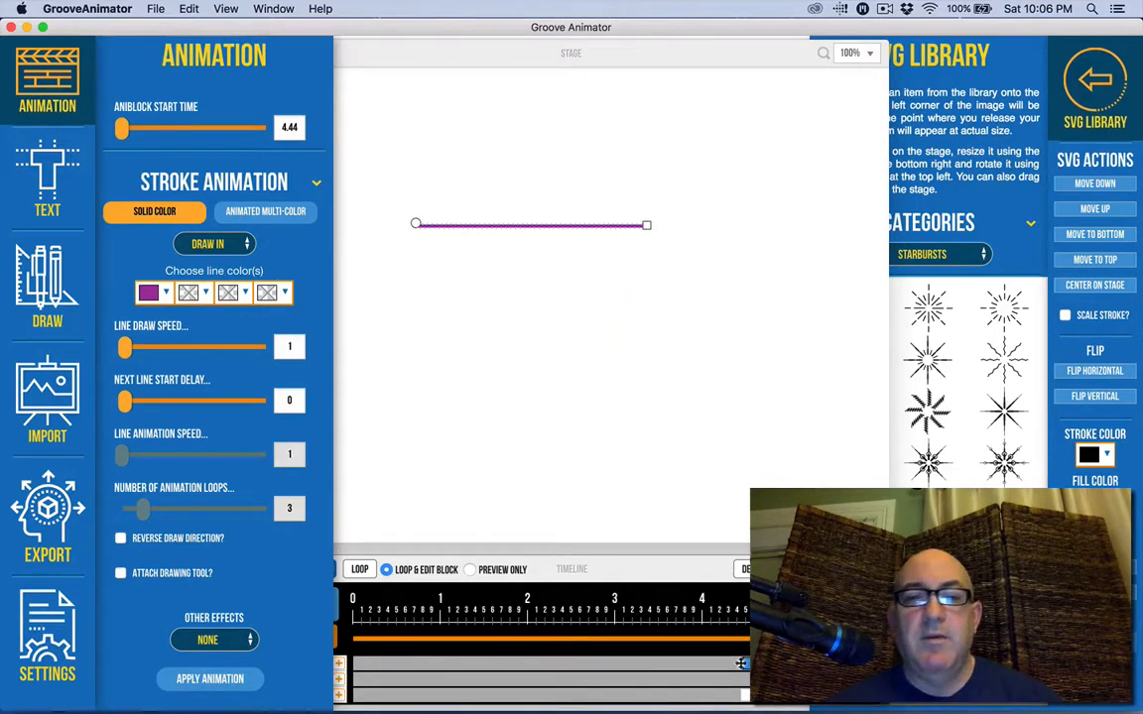
left_click_drag(742, 663, 595, 662)
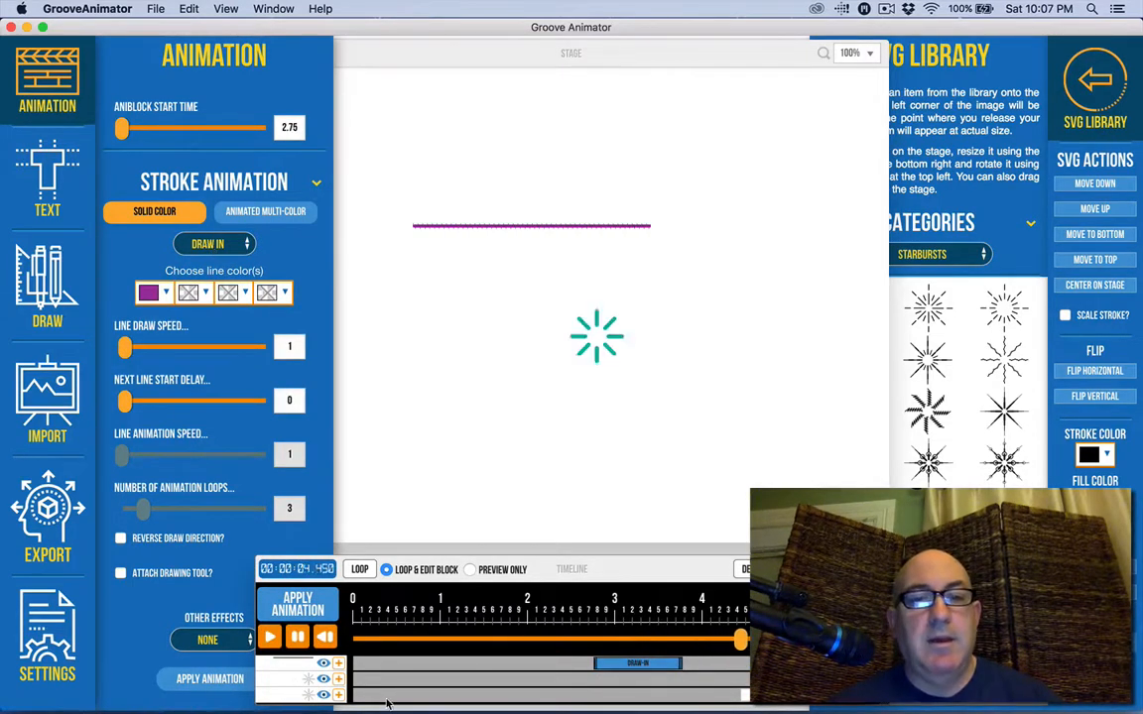
- Apply a second solid-color stroke animation to the line using Draw Out with the draw direction reversed
left_click(243, 246)
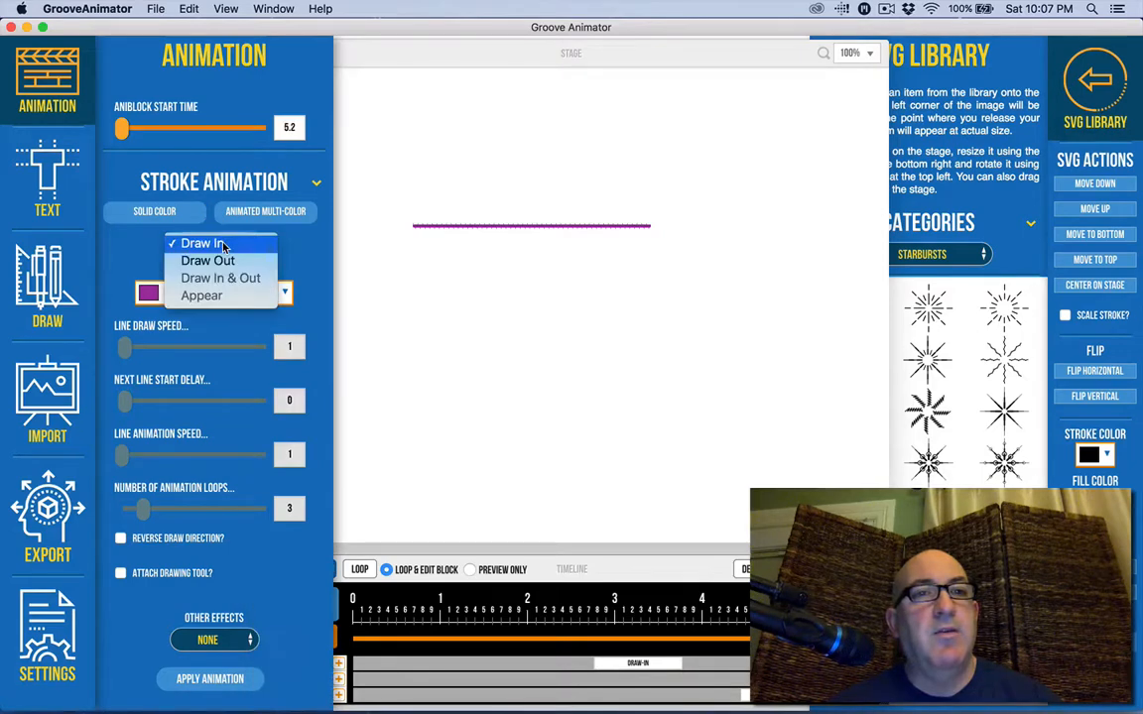
left_click(204, 258)
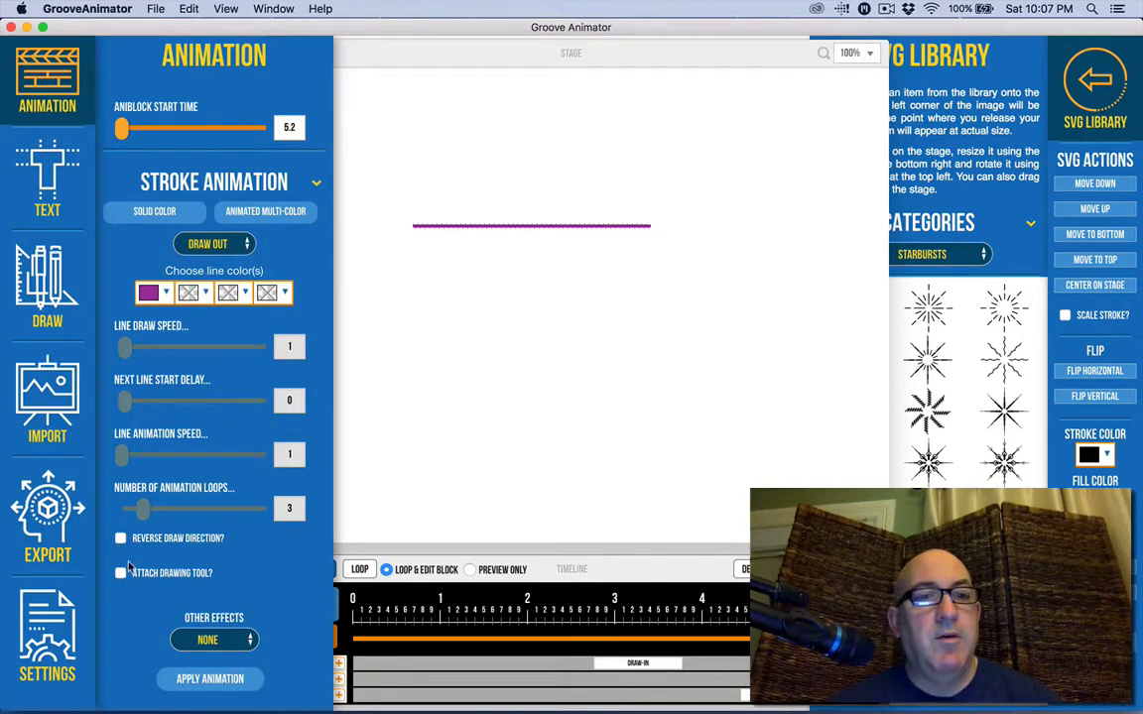
left_click(201, 677)
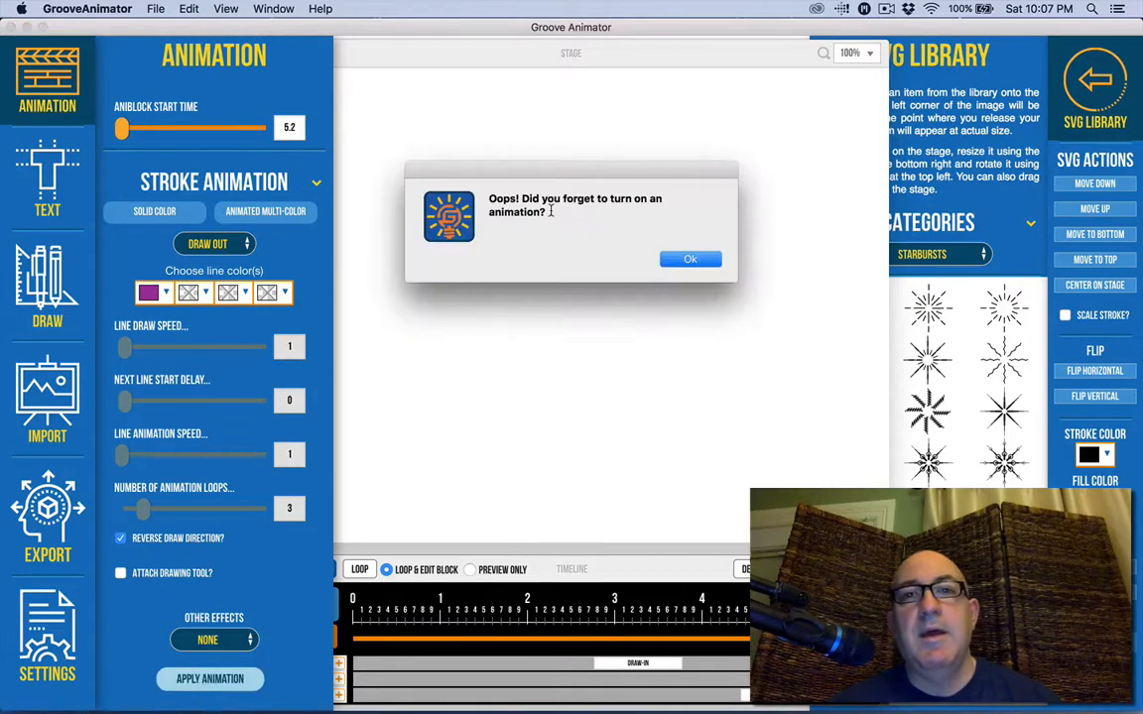
left_click(688, 258)
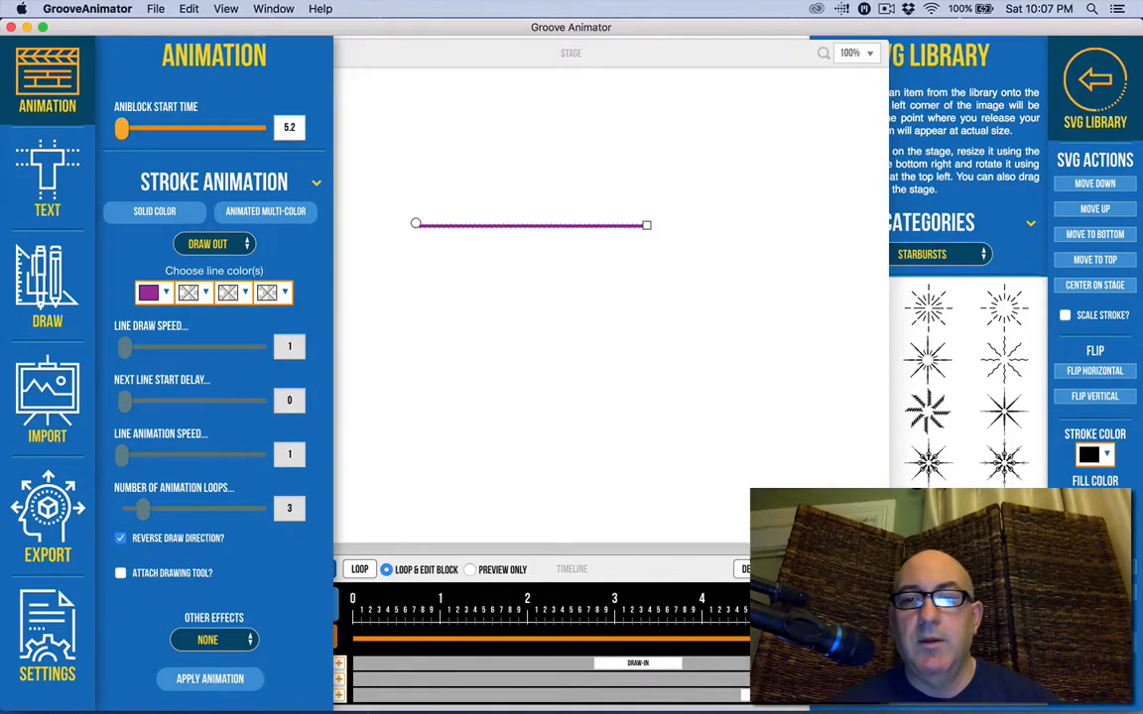
left_click(397, 629)
left_click(159, 211)
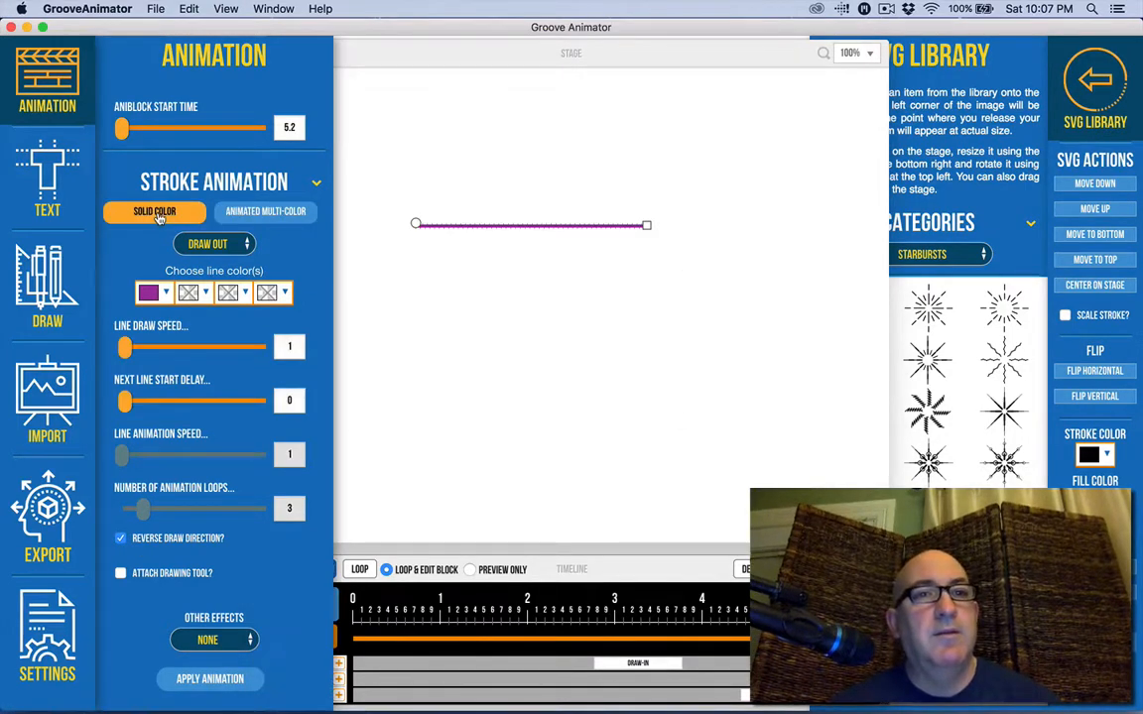
left_click(226, 676)
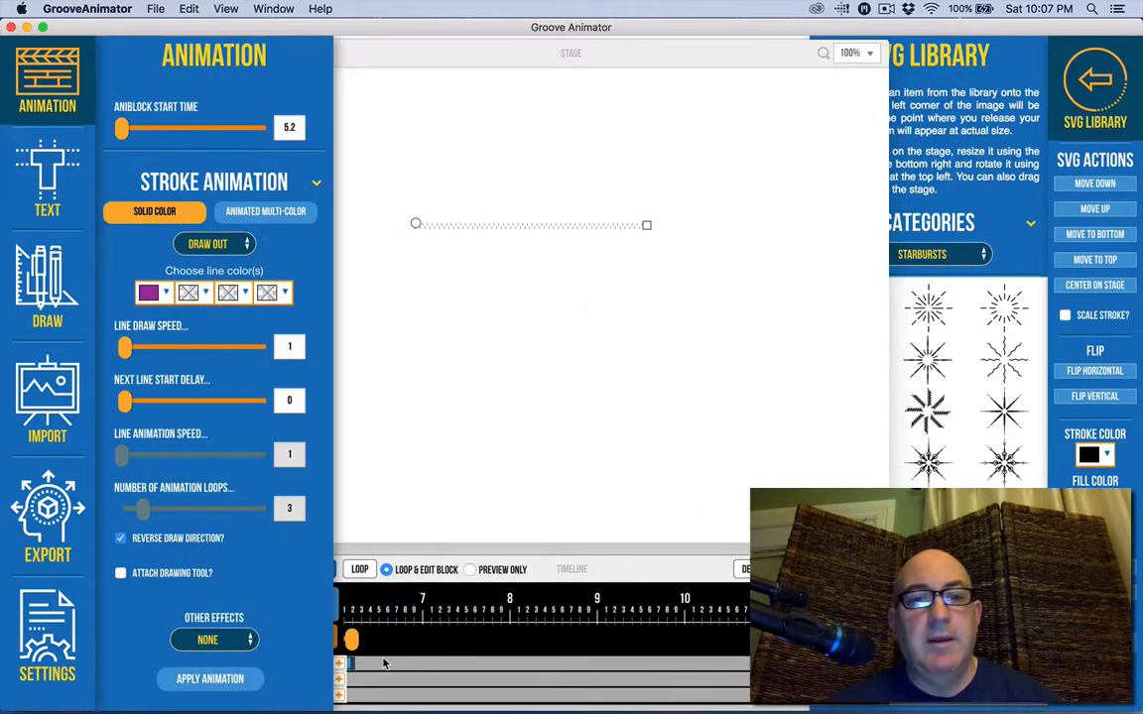
- Move the line's Draw Out block to start at 3.76 seconds, right after the Draw In block, and play the animation
left_click(641, 572)
scroll(544, 679, "left", 10)
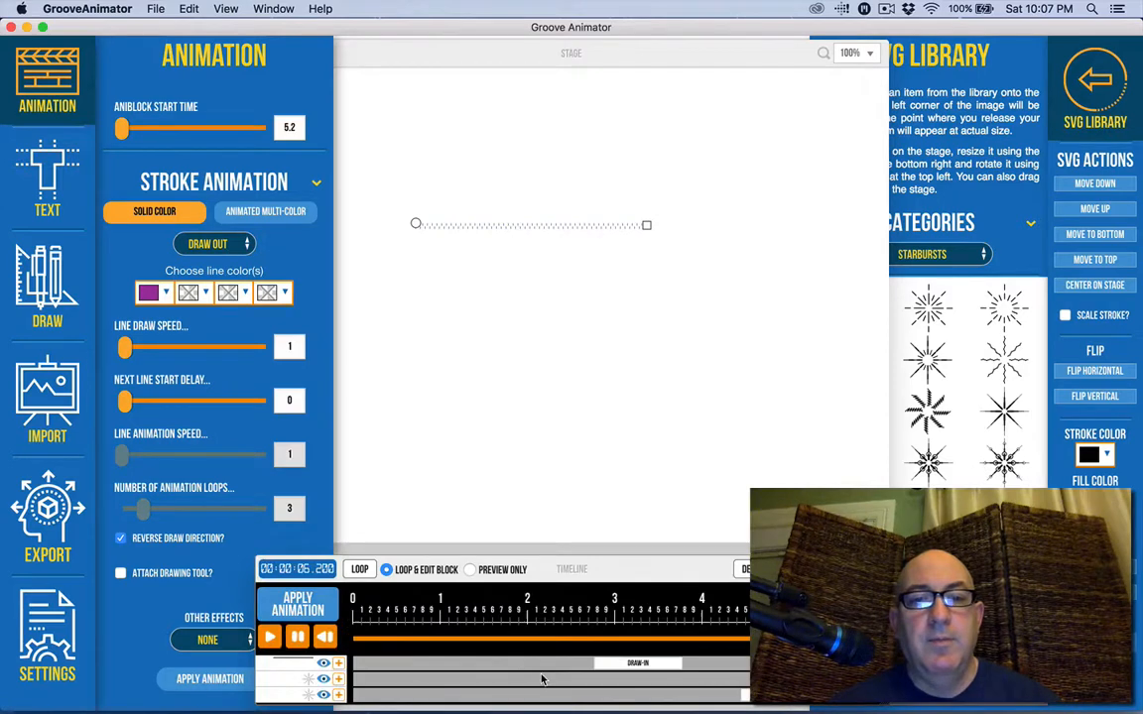
scroll(541, 678, "right", 1)
left_click_drag(833, 664, 708, 666)
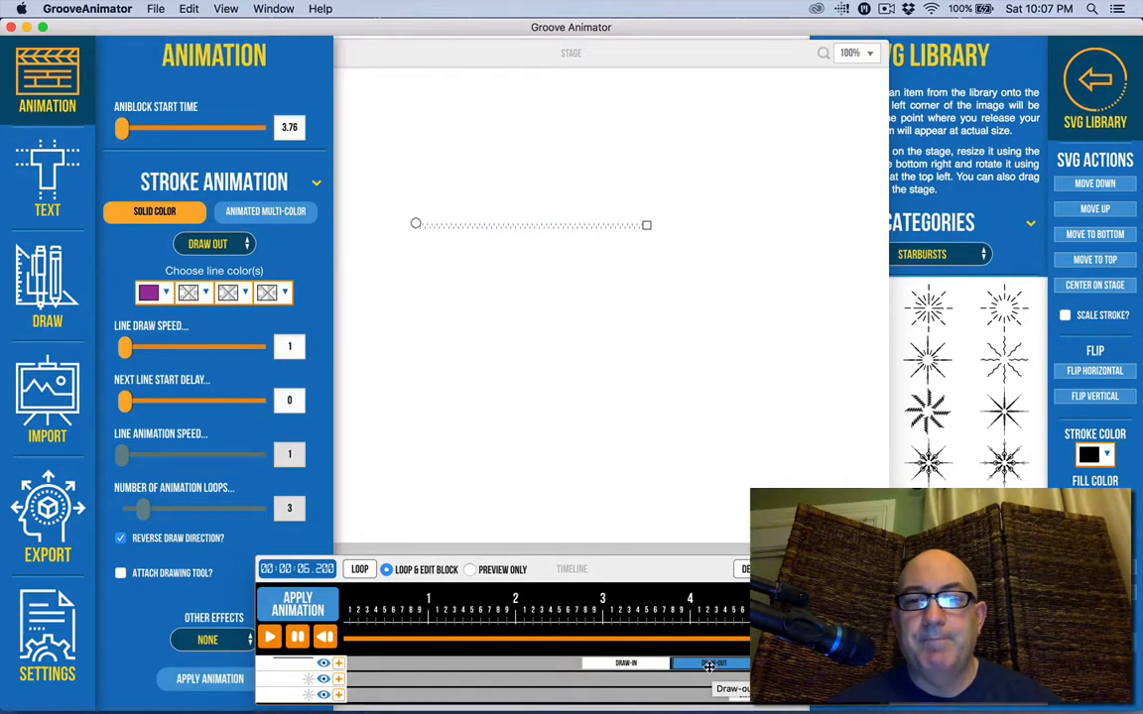
key("space")
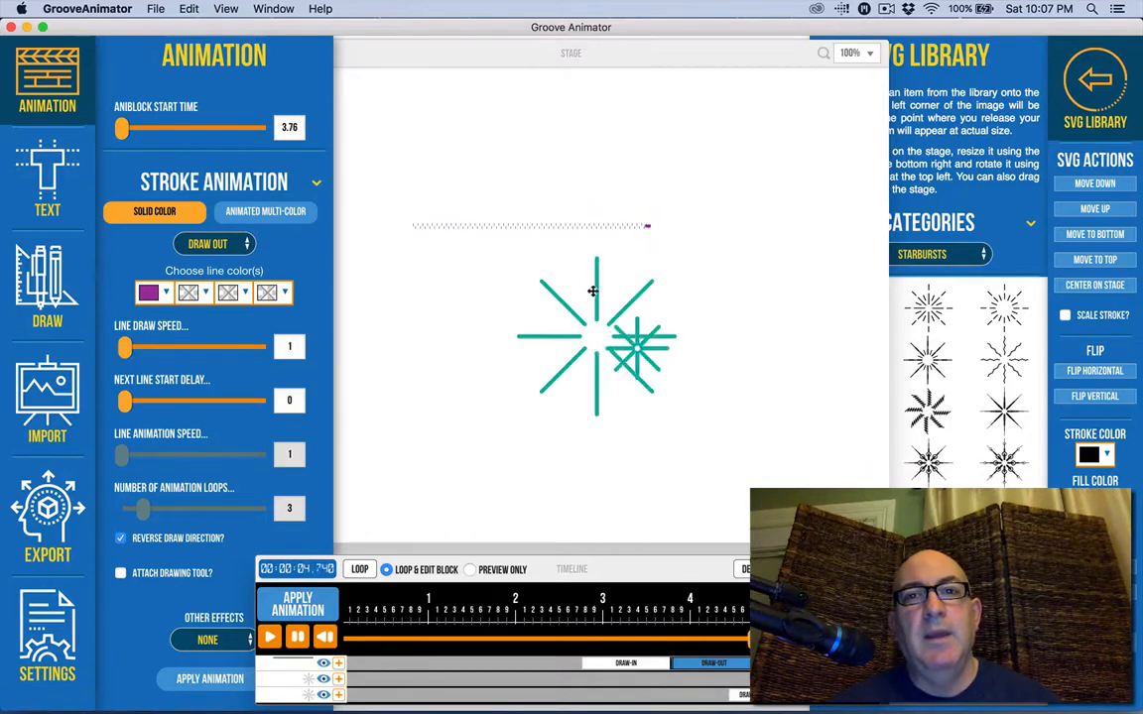
- Shift the large starburst's animation block to start at 4.23 seconds and park the playhead at about 4.46 seconds
left_click(769, 695)
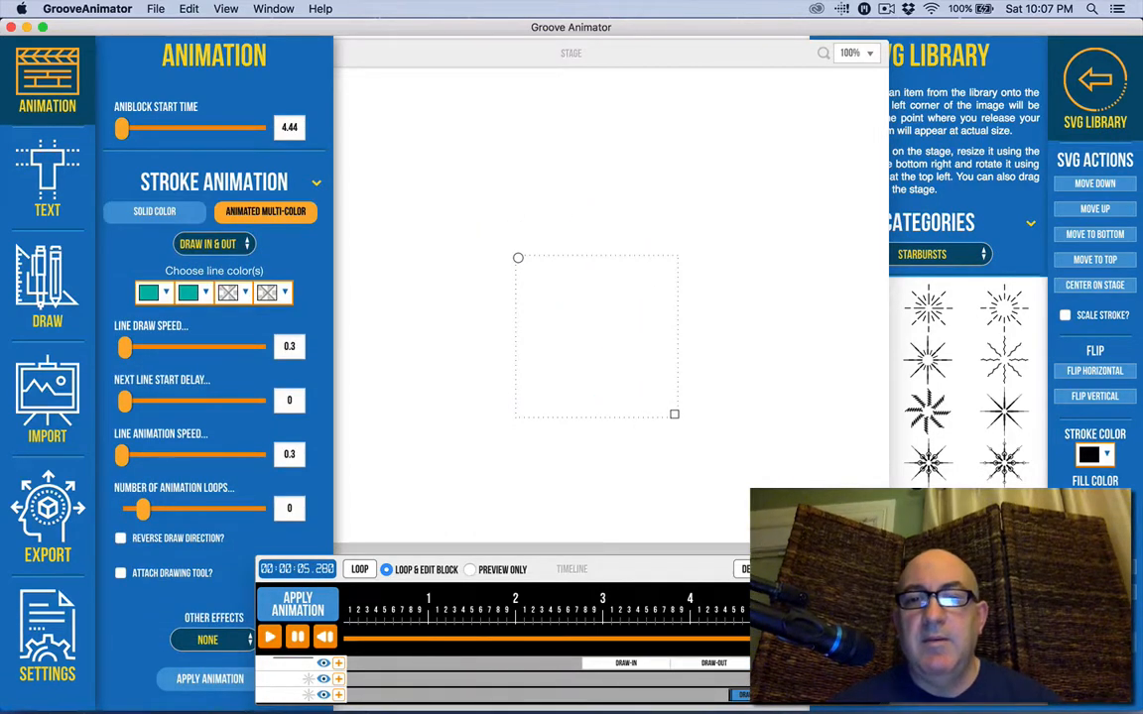
left_click_drag(748, 697, 730, 696)
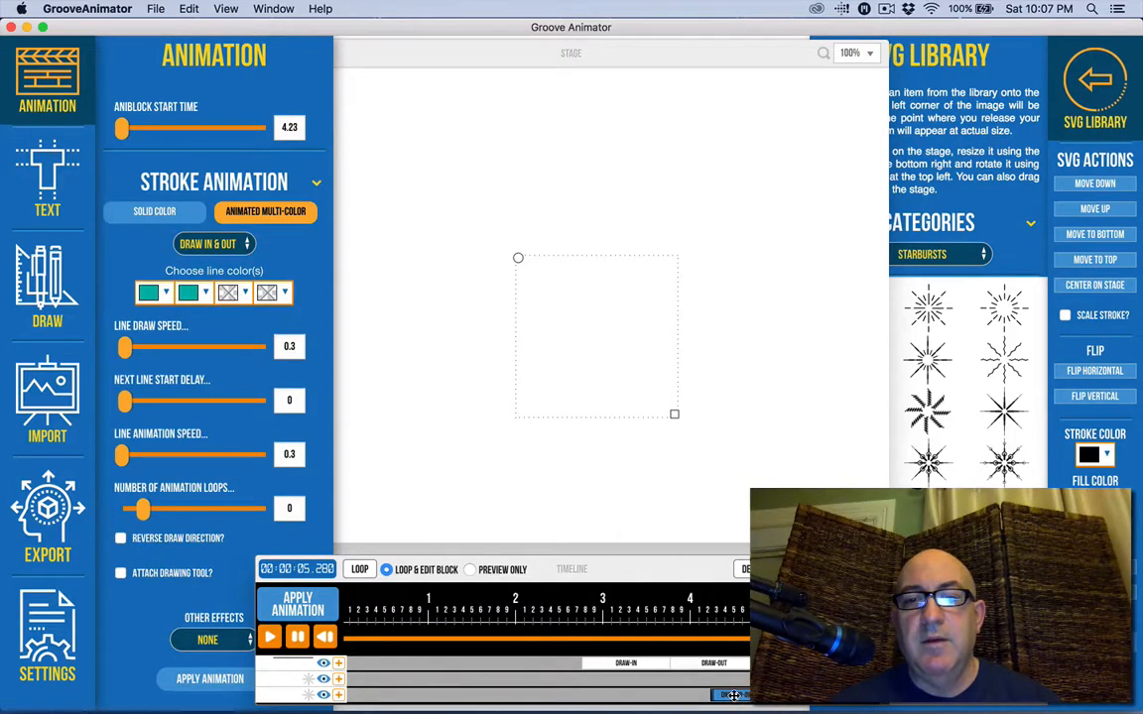
mouse_move(625, 640)
left_mouse_down()
mouse_move(744, 649)
mouse_move(730, 643)
left_mouse_up()
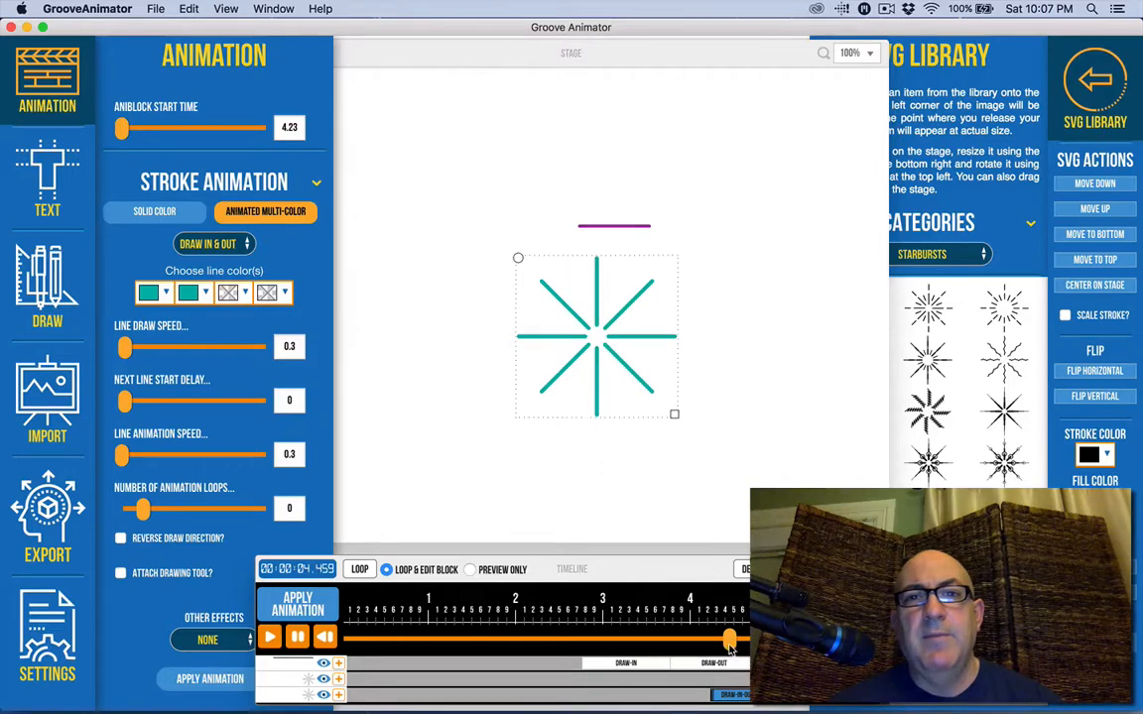
- Move the small starburst to the stage's lower right and center the large starburst on the right end of the purple line
left_click(628, 334)
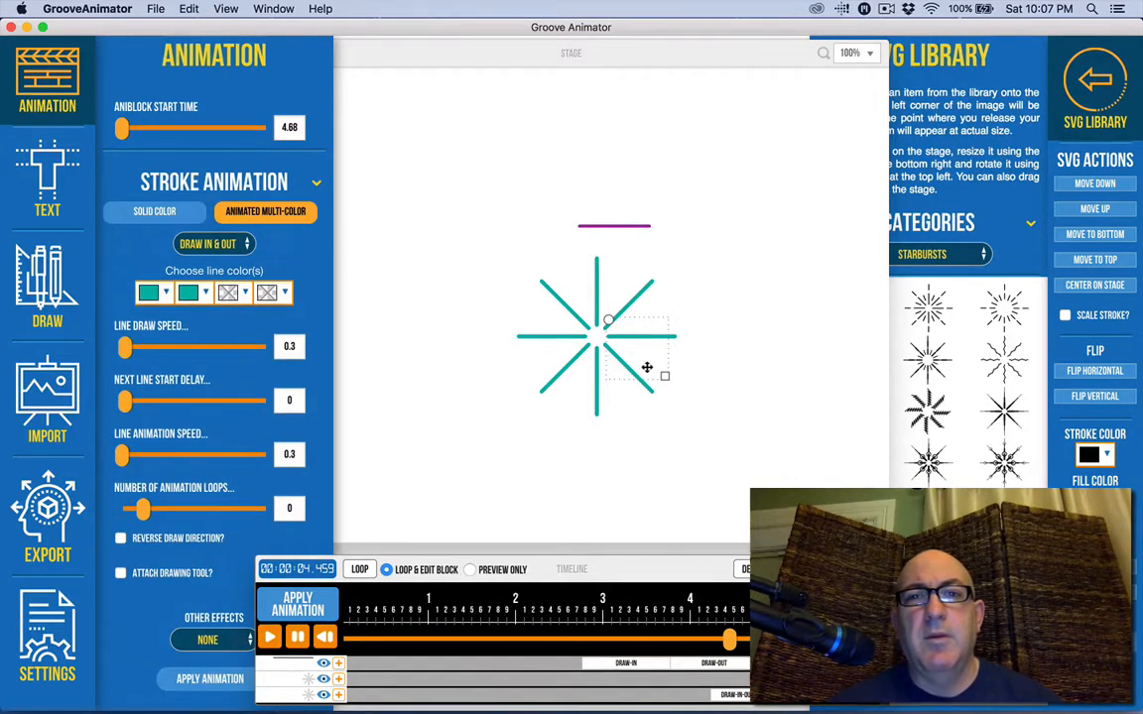
left_click_drag(650, 346, 806, 446)
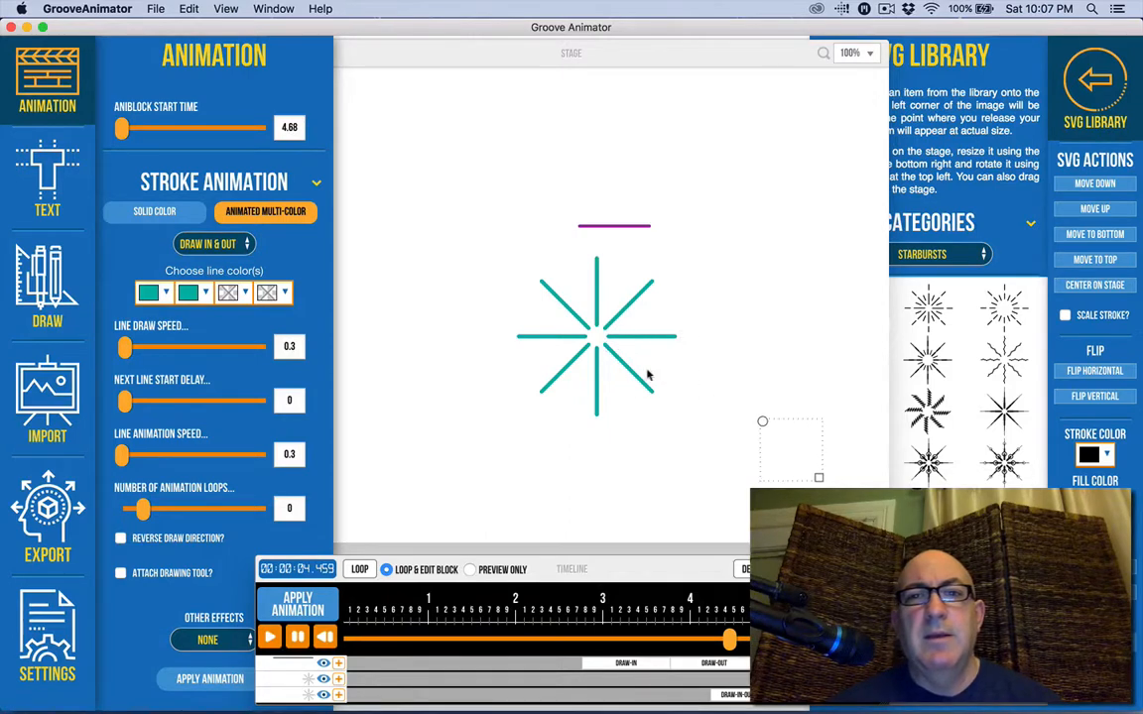
left_click(602, 342)
left_click_drag(615, 349, 673, 244)
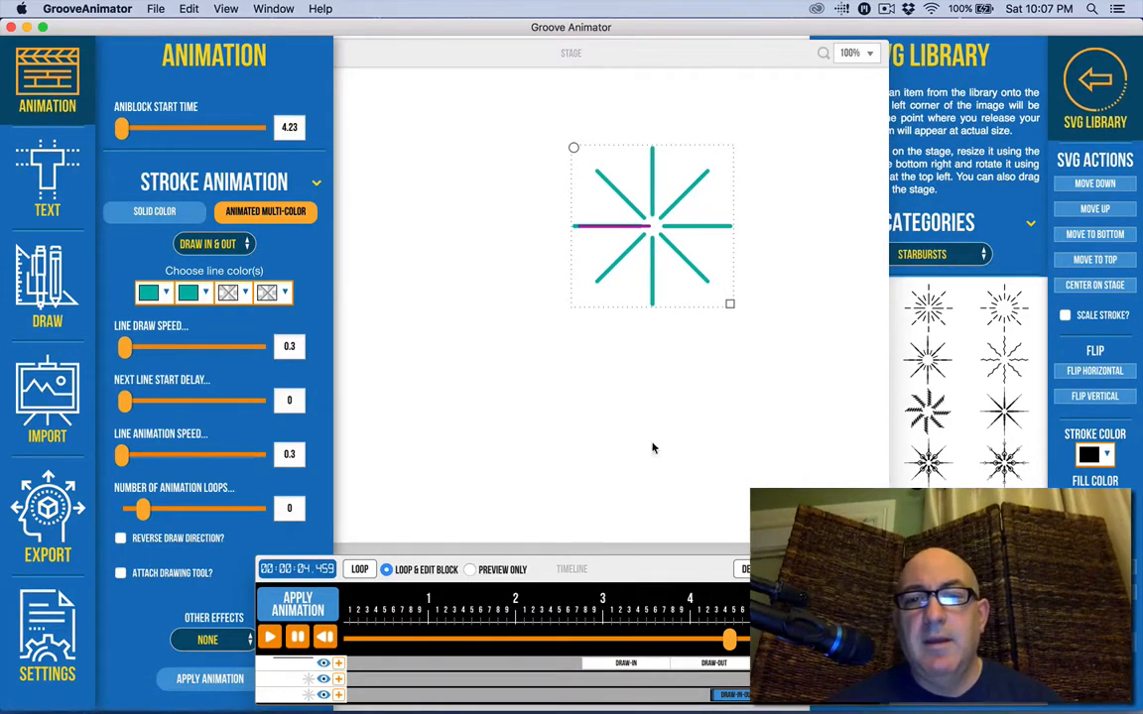
- Shift the large starburst's animation block later, delete the small starburst, and return the playhead to about 4.46 seconds
left_click_drag(737, 697, 777, 698)
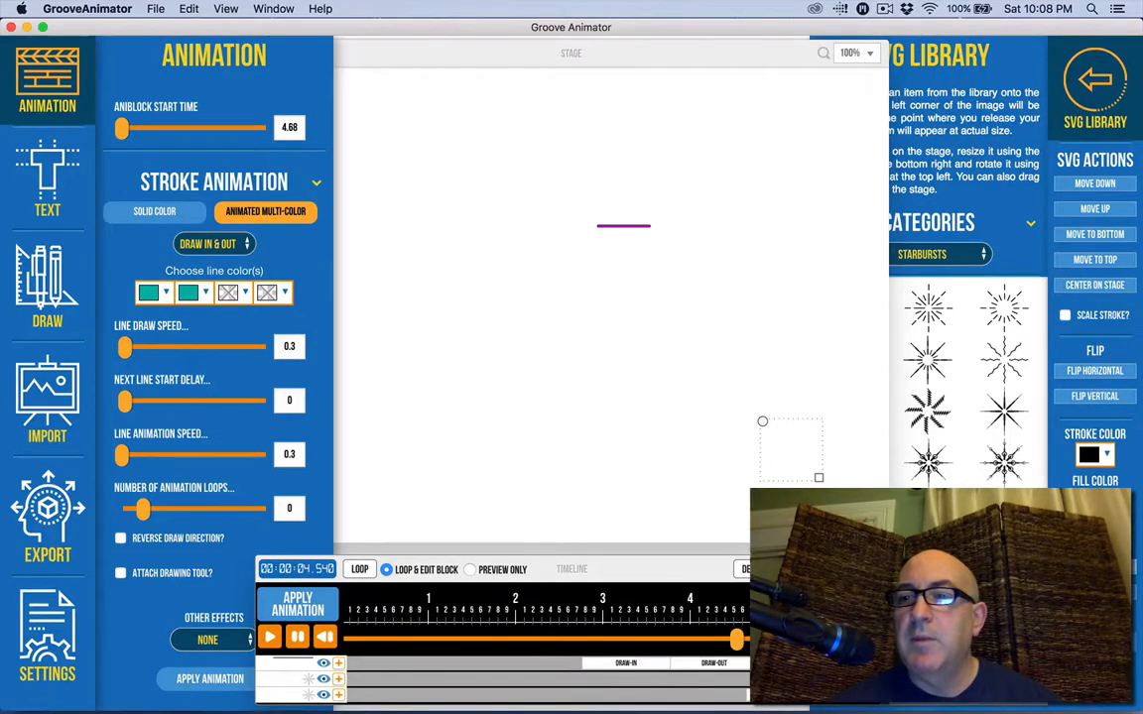
key("Delete")
left_click(686, 258)
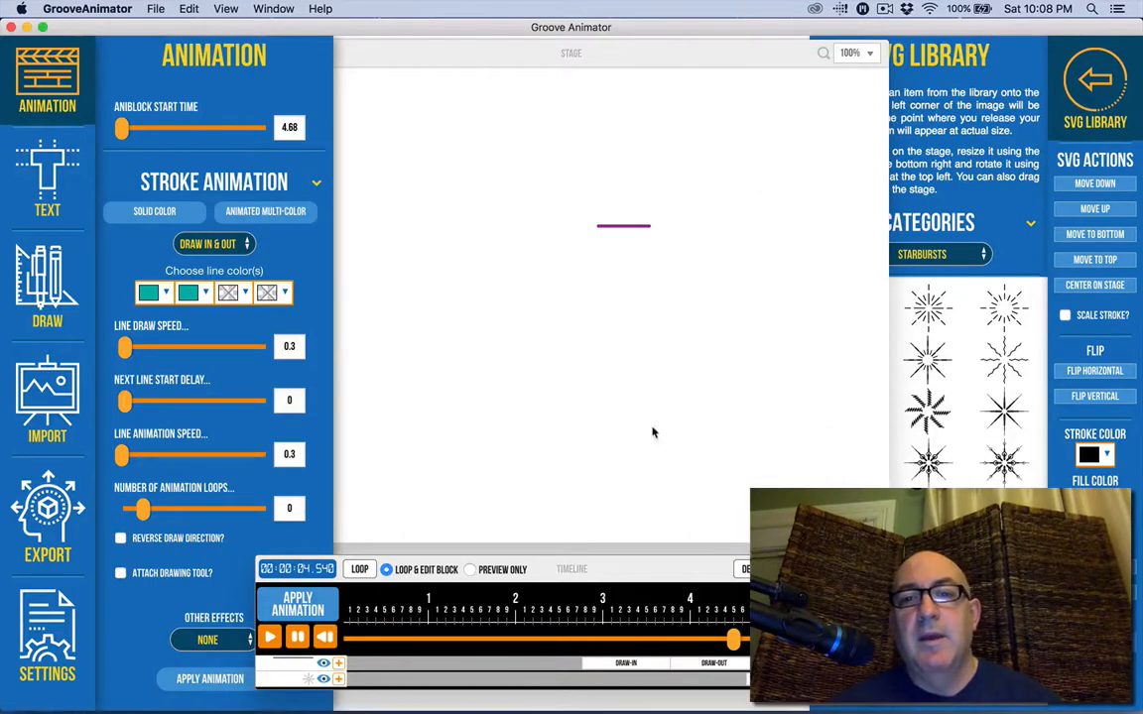
mouse_move(732, 639)
left_mouse_down()
mouse_move(644, 642)
mouse_move(730, 640)
left_mouse_up()
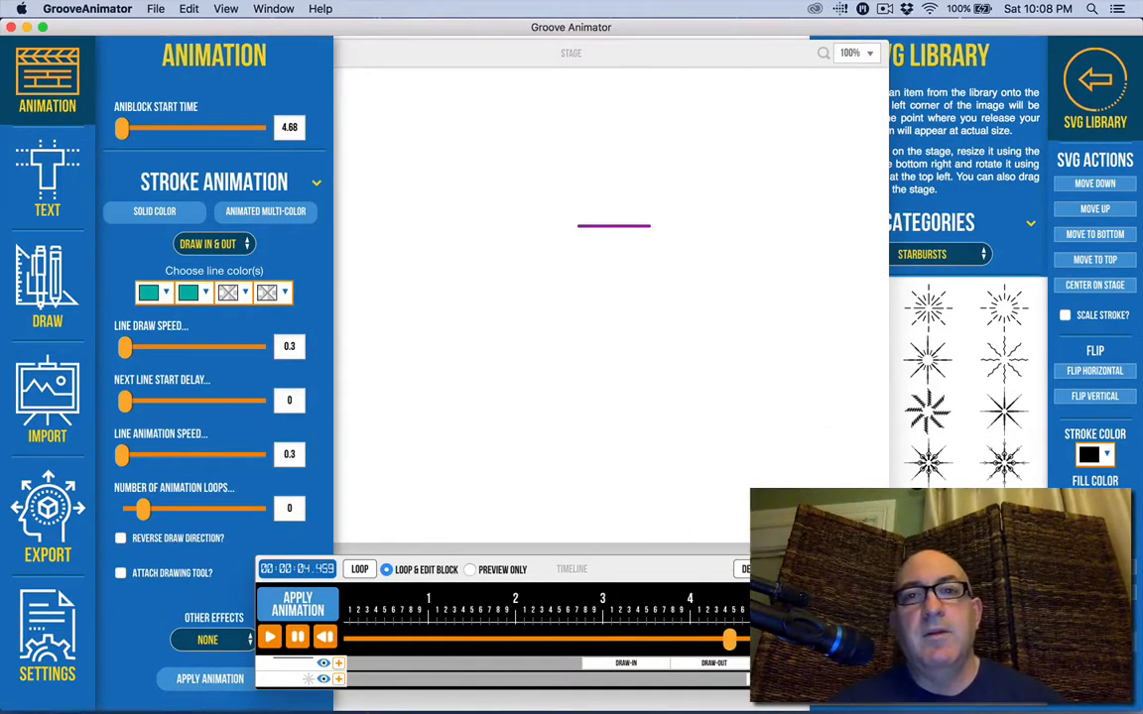